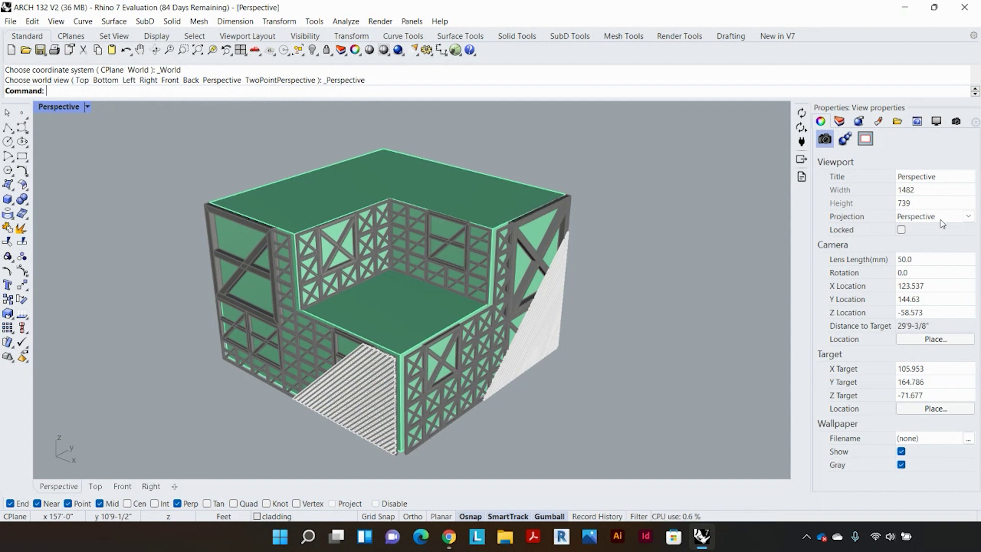
Step: Set the Perspective viewport's projection to Parallel and fit the whole building in view
left_click(970, 218)
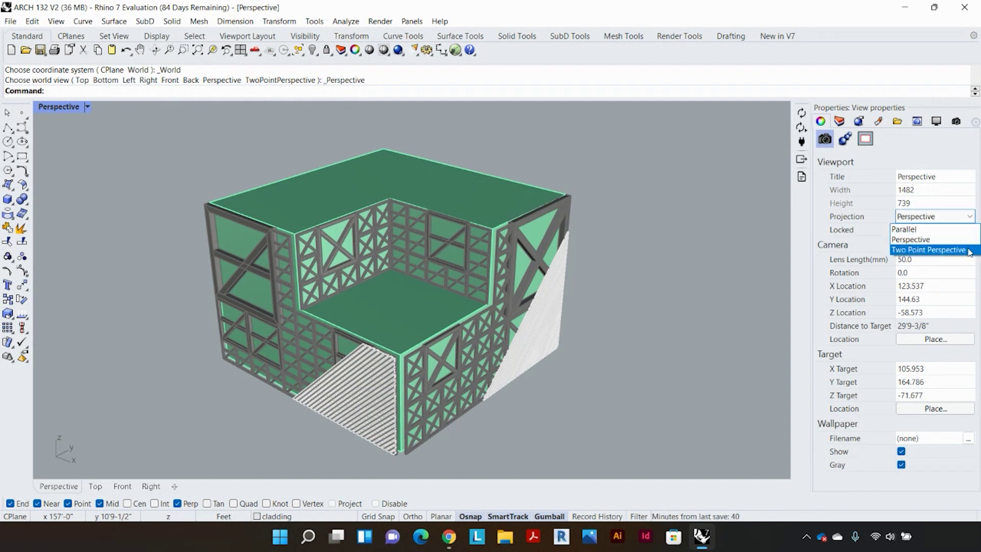
left_click(969, 230)
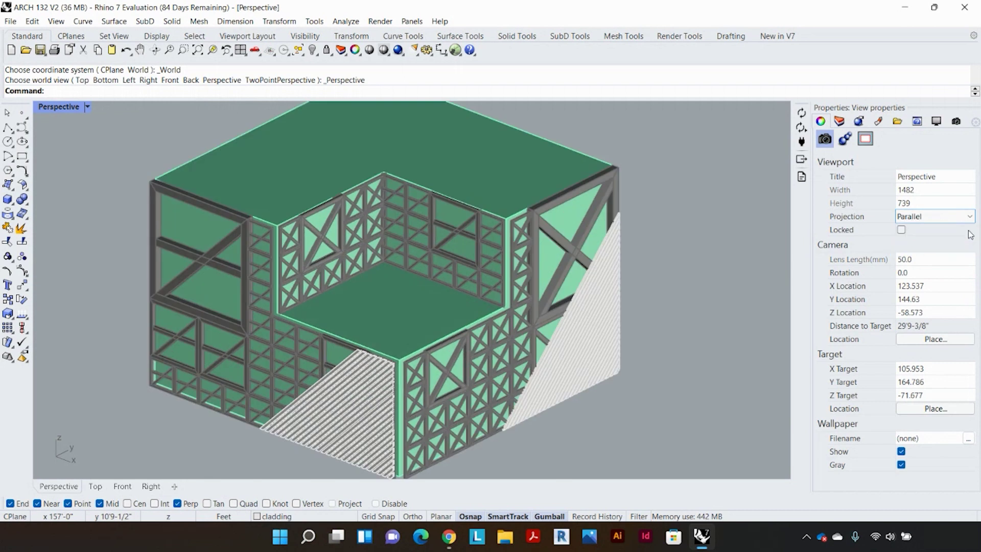
scroll(682, 339, "down", 3)
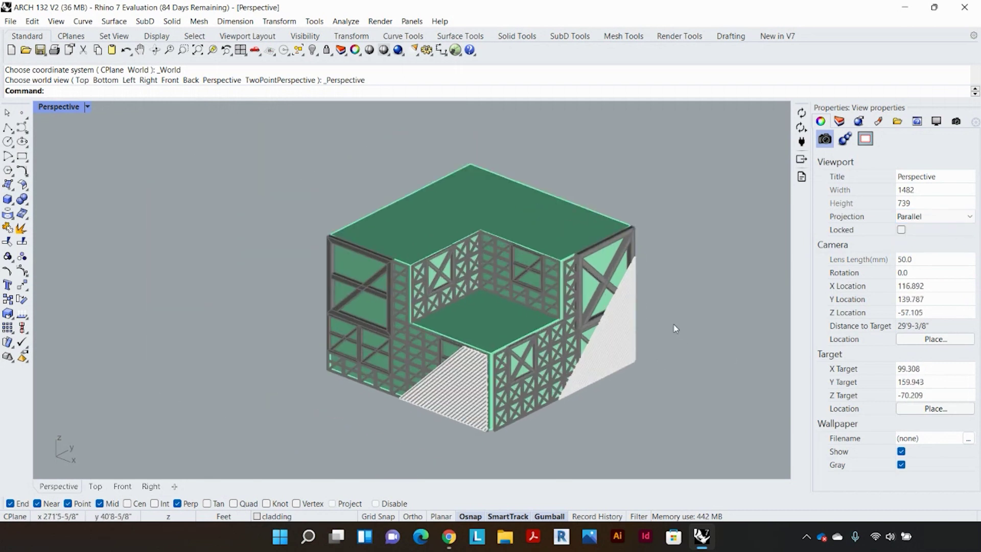
scroll(675, 326, "up", 2)
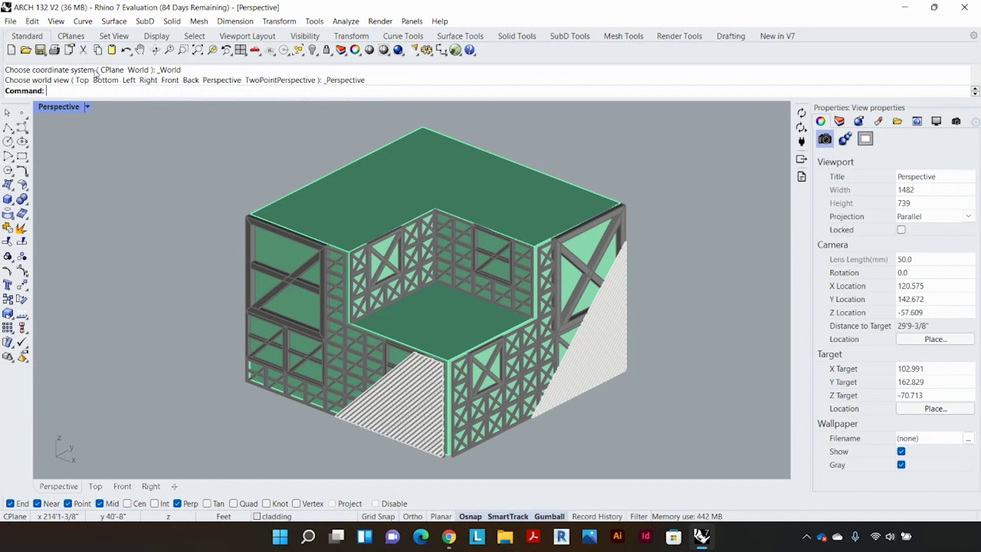
Step: Set the Perspective viewport to the southeast (SE) isometric view with the whole building framed
left_click(88, 106)
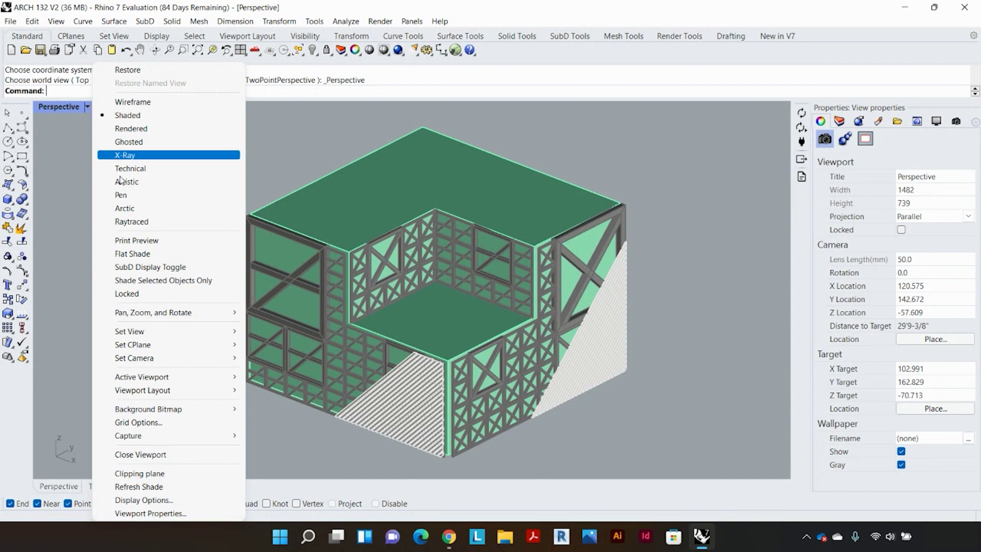
mouse_move(197, 333)
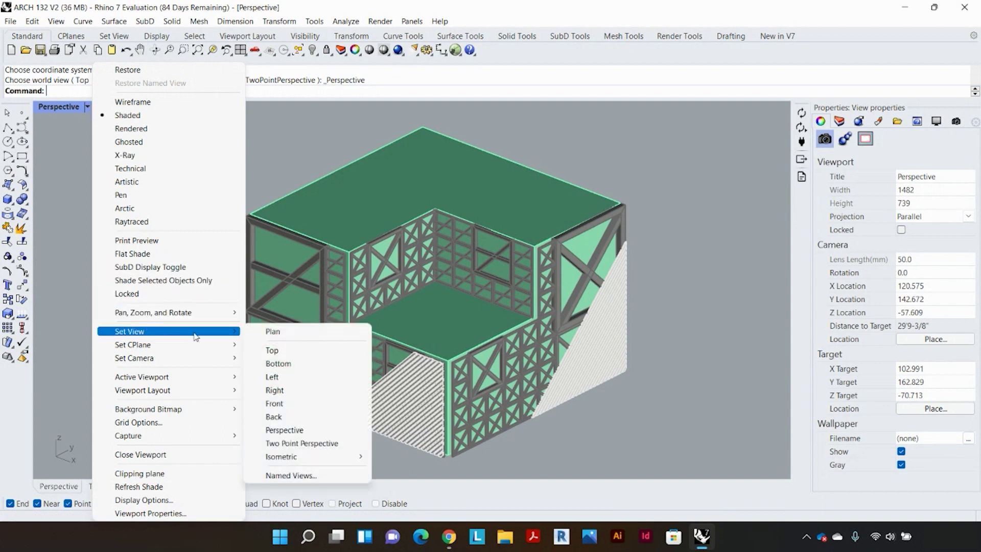
mouse_move(329, 458)
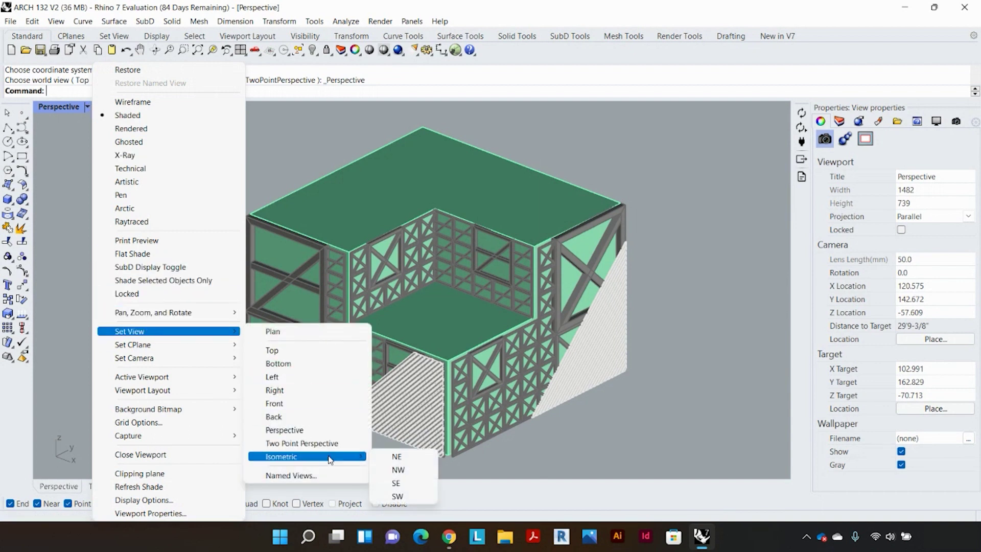
left_click(404, 483)
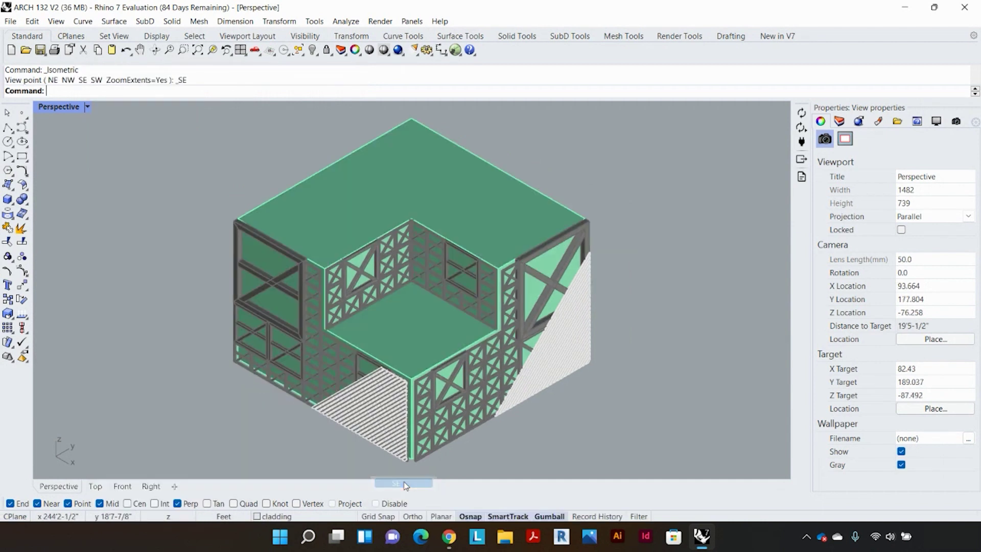
scroll(530, 405, "down", 2)
scroll(476, 405, "up", 1)
scroll(477, 406, "up", 1)
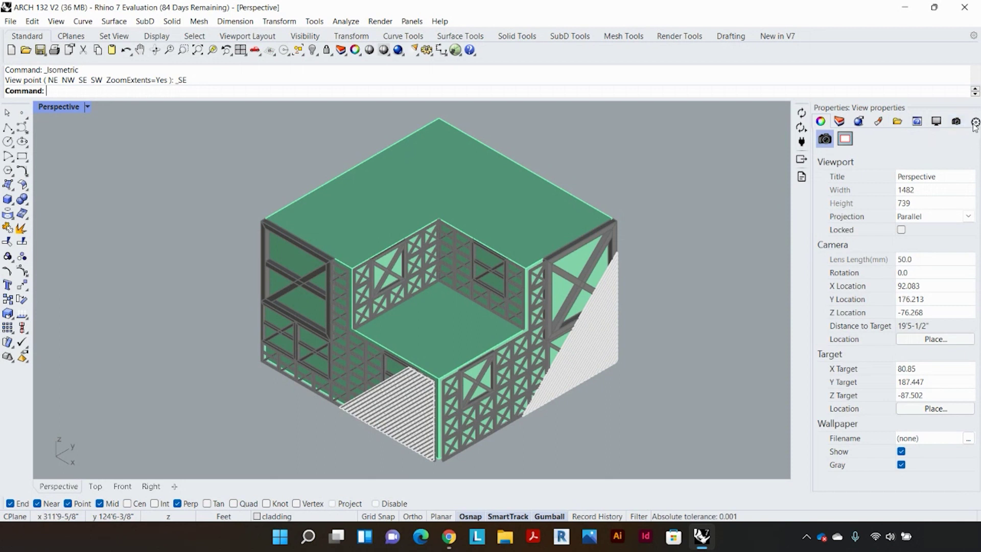
Step: Save the current viewport as a named view called "Isometric"
left_click(975, 124)
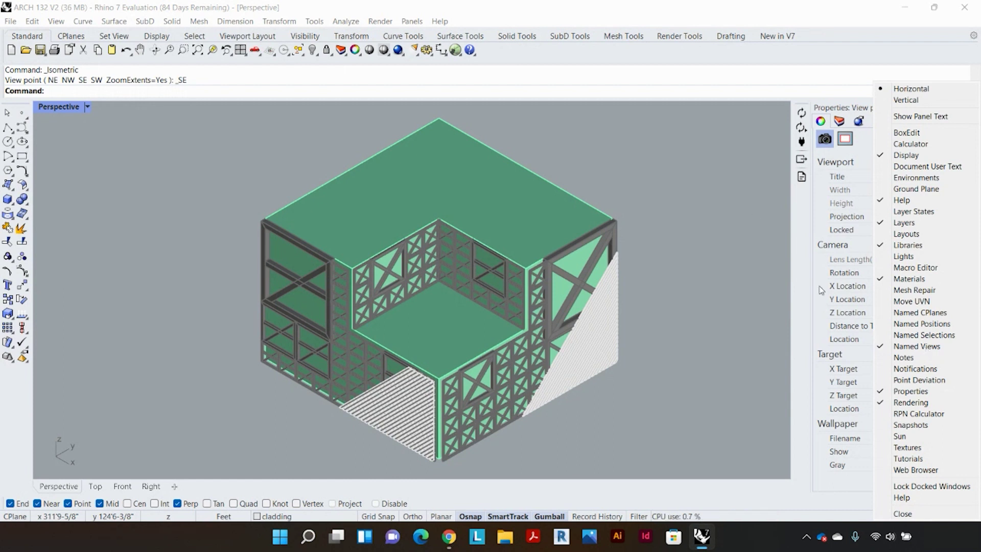
left_click(753, 214)
left_click(956, 121)
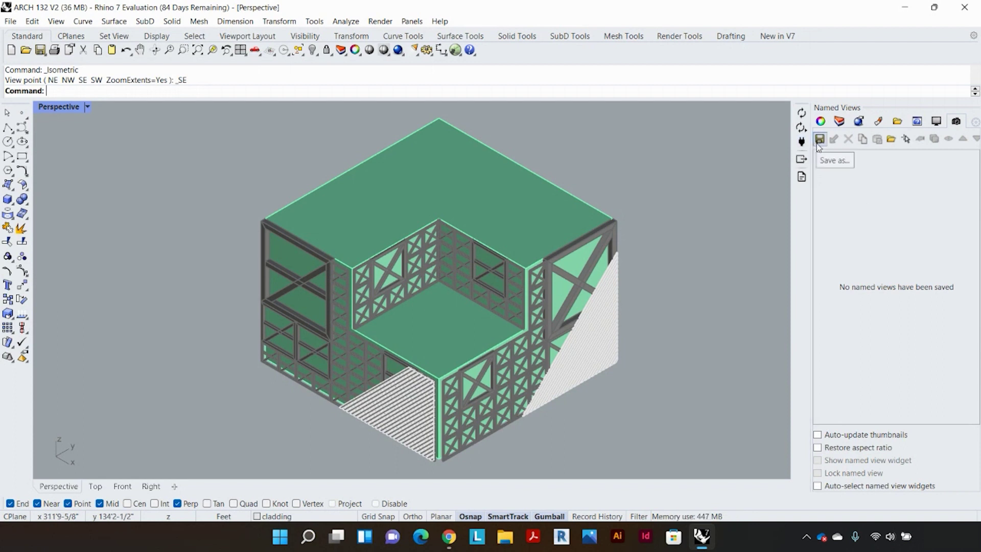
left_click(819, 140)
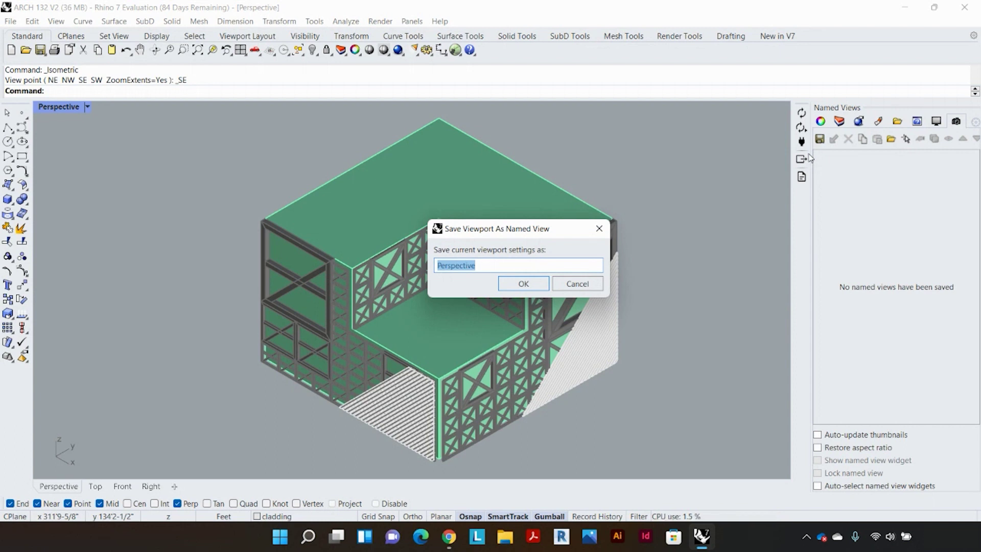
type("Isometric")
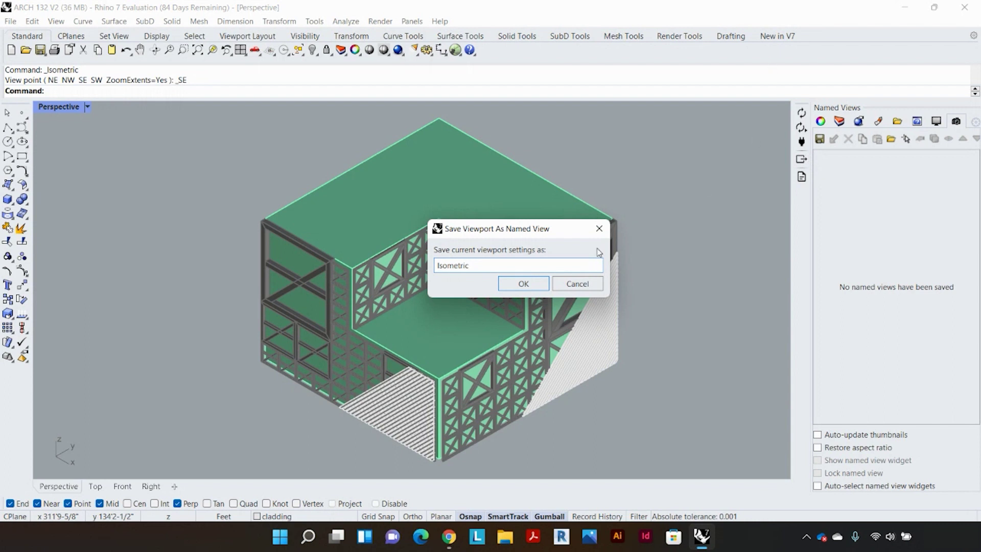
left_click(531, 284)
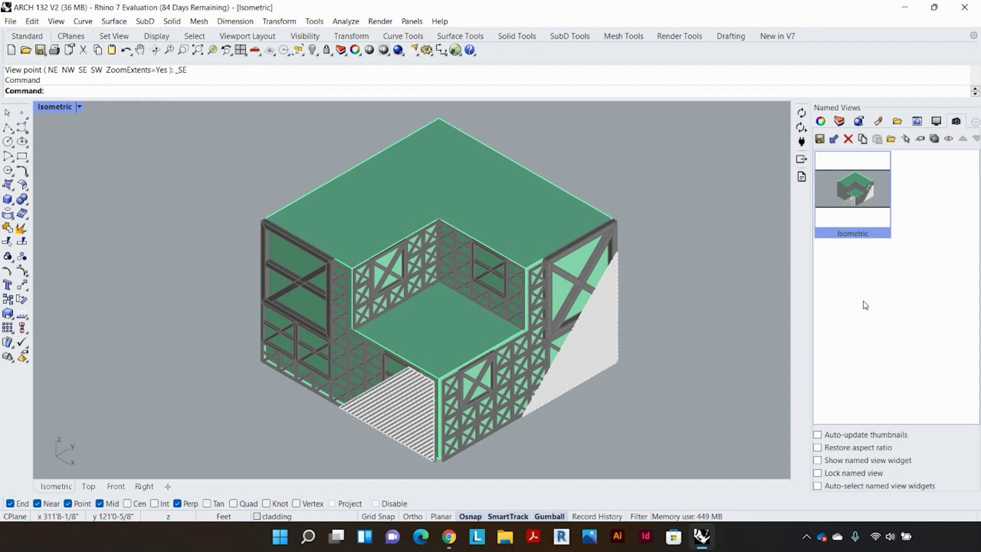
Step: Orbit the model away from the saved view and restore the Isometric named view
right_click_drag(724, 324, 624, 344)
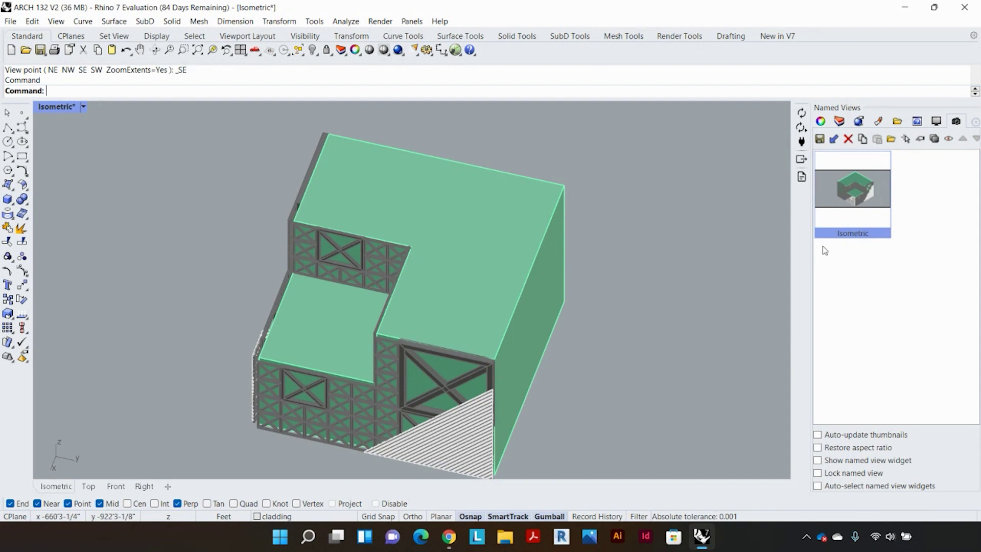
double_click(854, 188)
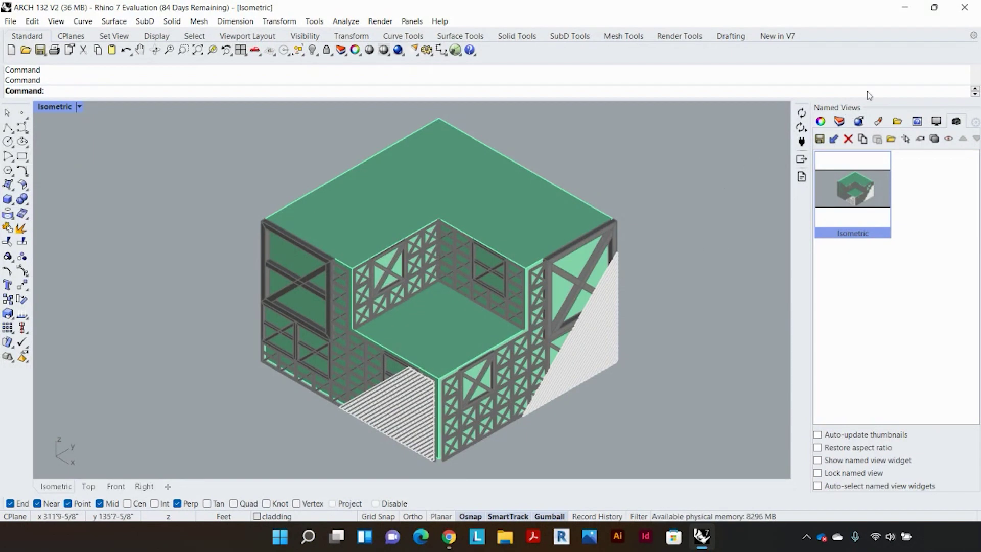
Step: Check the viewport's properties and reopen the list of named views through the viewport's view settings
left_click(820, 121)
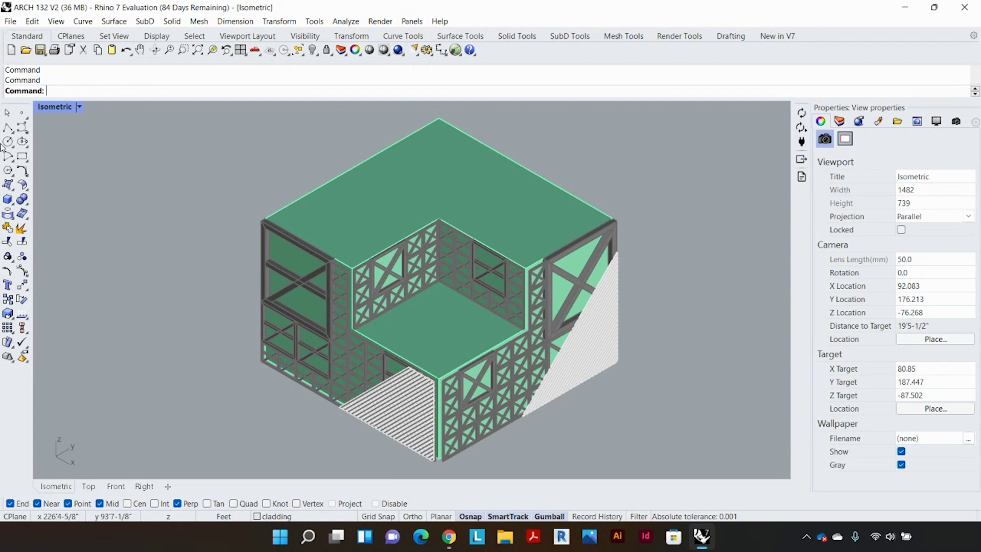
left_click(80, 107)
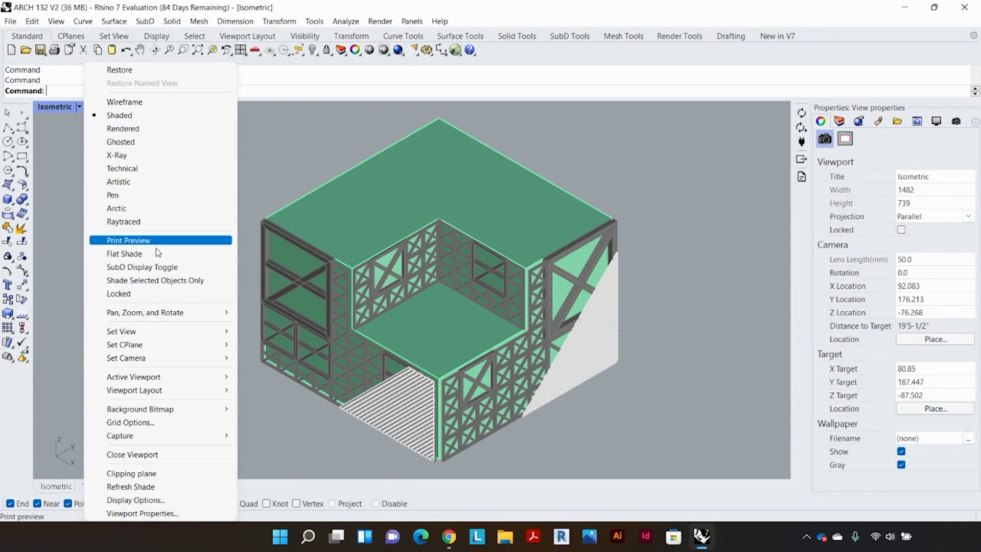
mouse_move(201, 335)
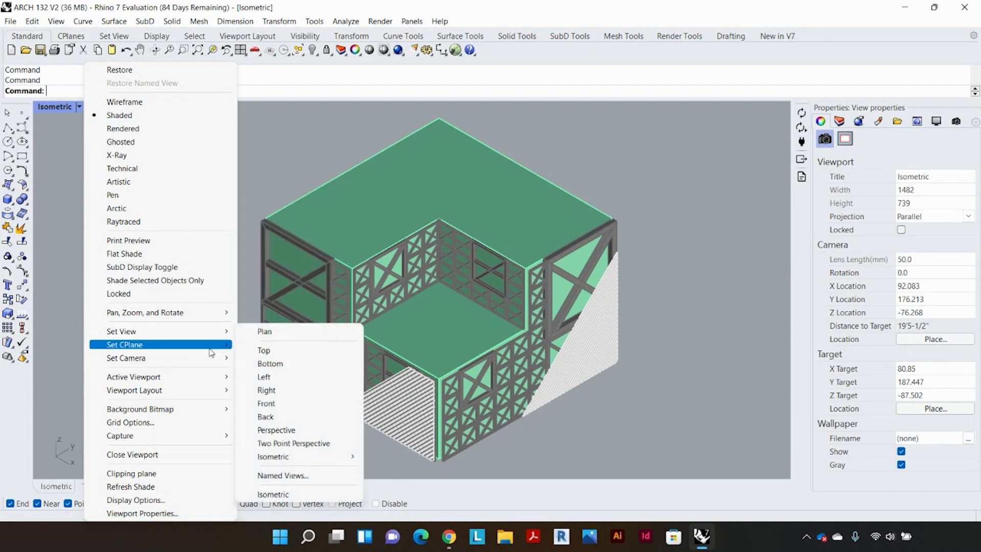
left_click(302, 476)
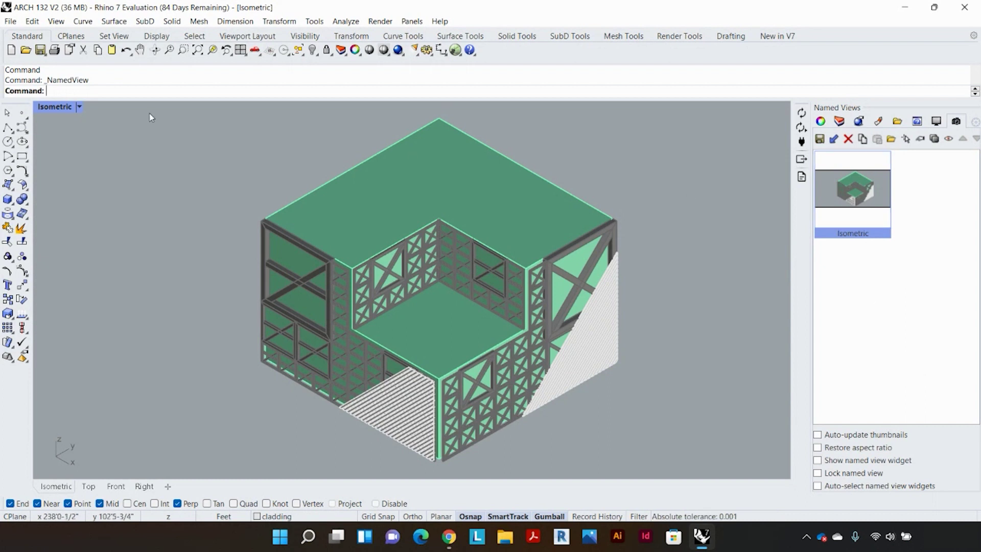
Step: Switch to the four-viewport layout and make the Isometric viewport active
double_click(53, 107)
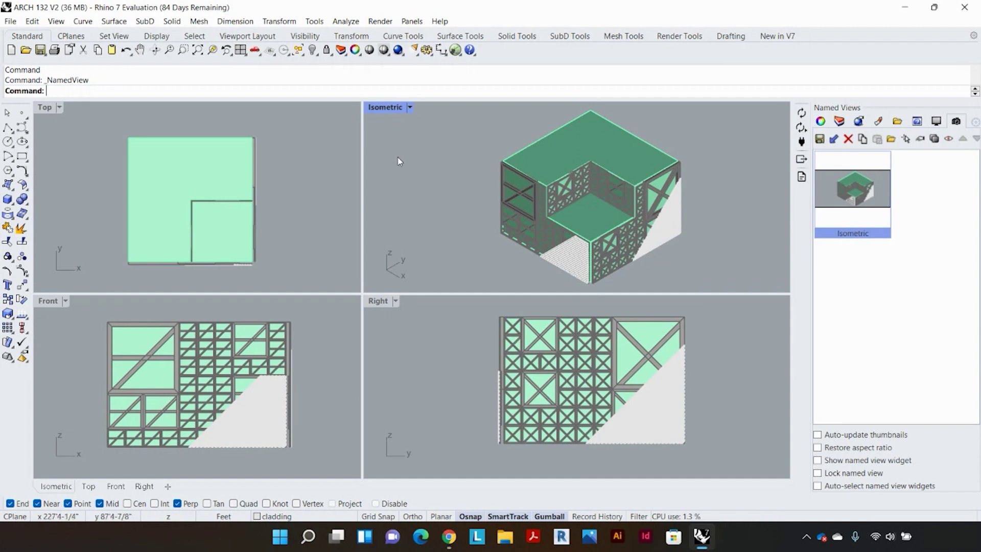
left_click(287, 214)
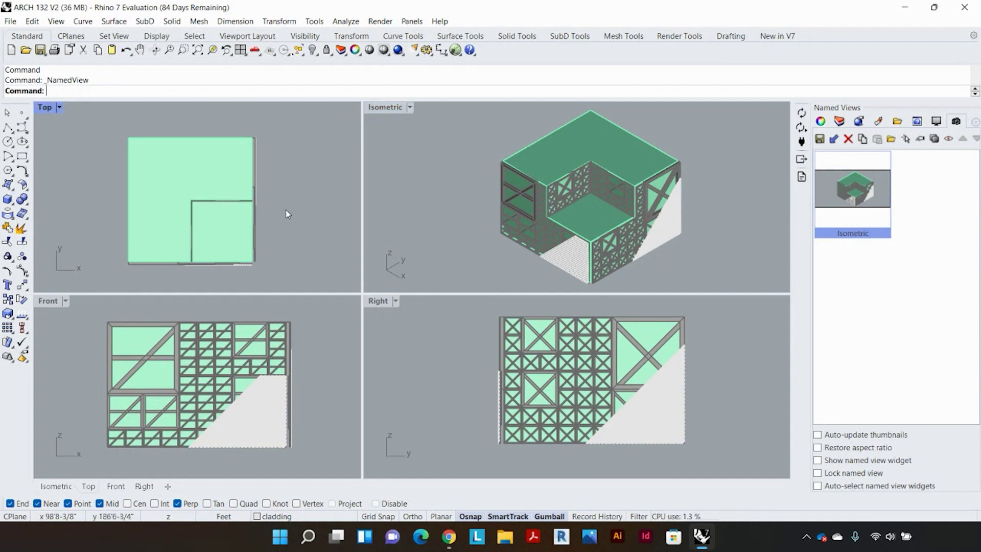
left_click(306, 357)
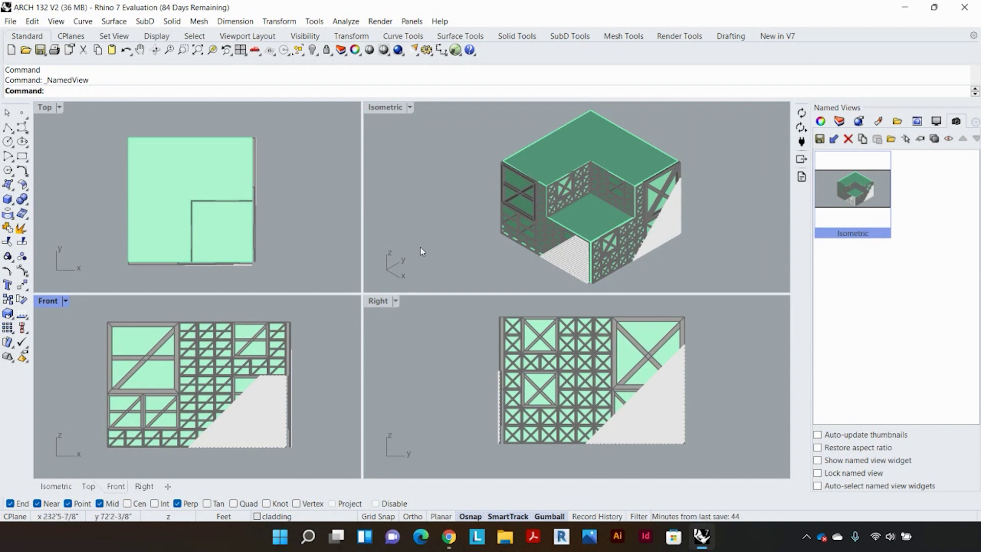
left_click(456, 242)
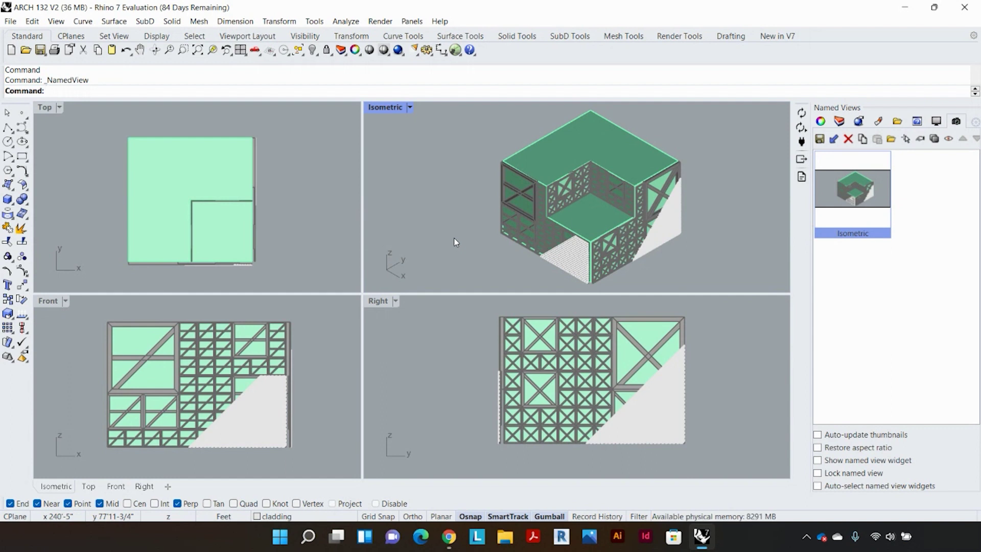
Step: Start Make2D on all of the building geometry to bring up the 2-D drawing options
type("Make2D")
key("Return")
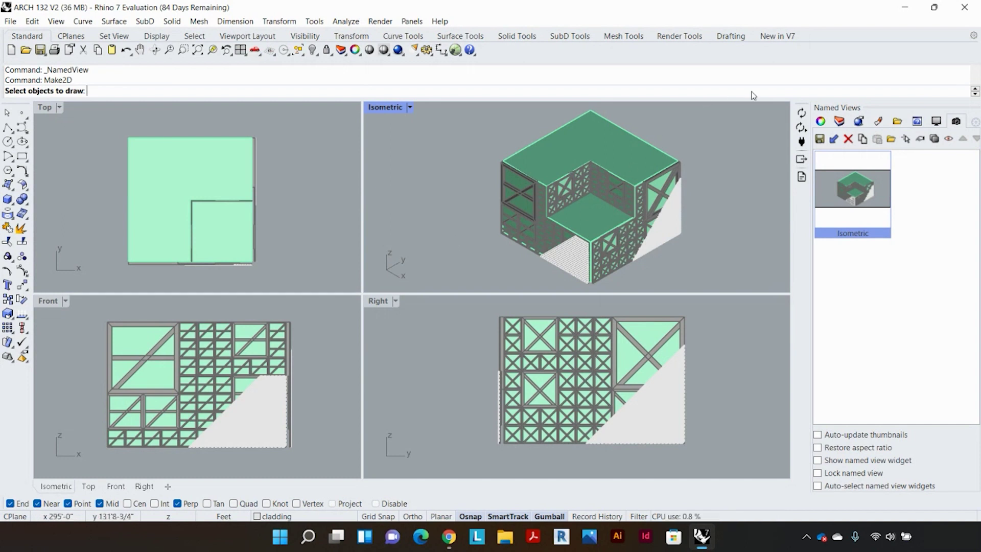
left_click_drag(750, 111, 449, 287)
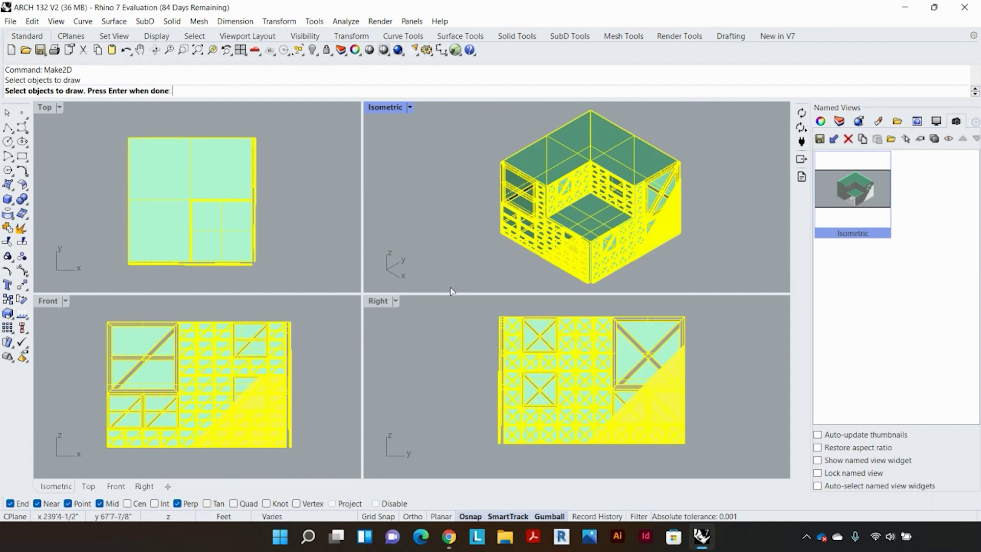
key("Return")
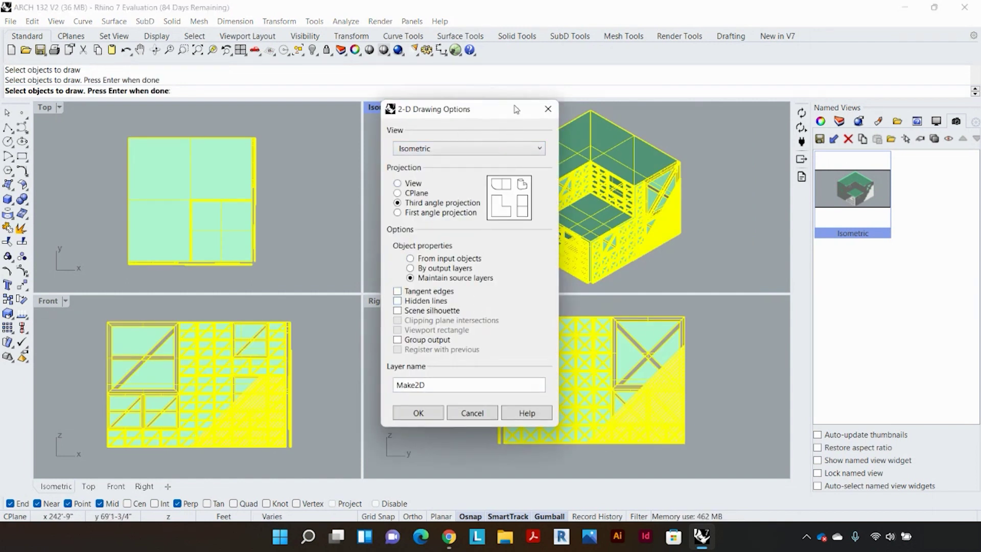
Step: Set the 2-D drawing's view to Top and its projection to View, keeping the options dialog clear of the model
left_click_drag(516, 109, 449, 111)
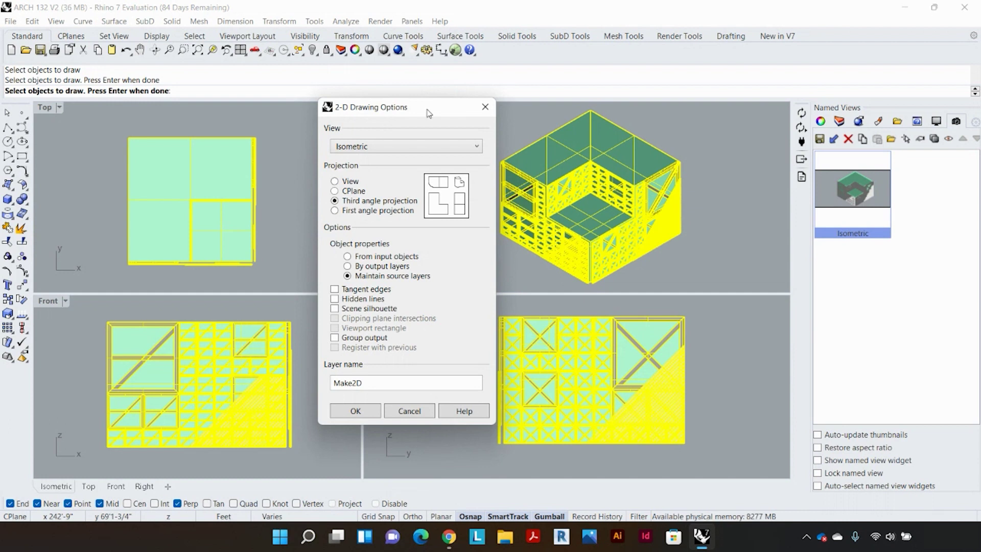
left_click_drag(428, 113, 418, 128)
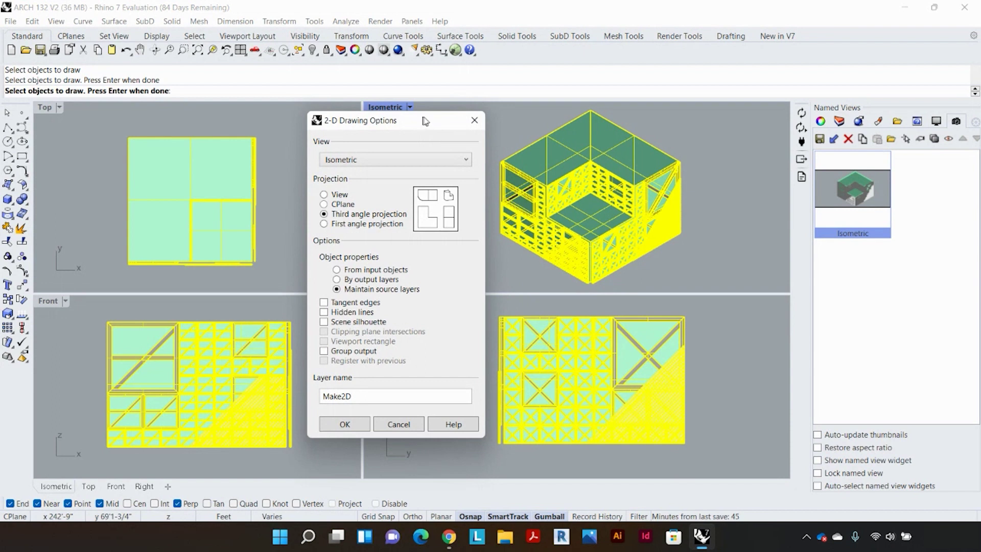
left_click_drag(423, 121, 467, 109)
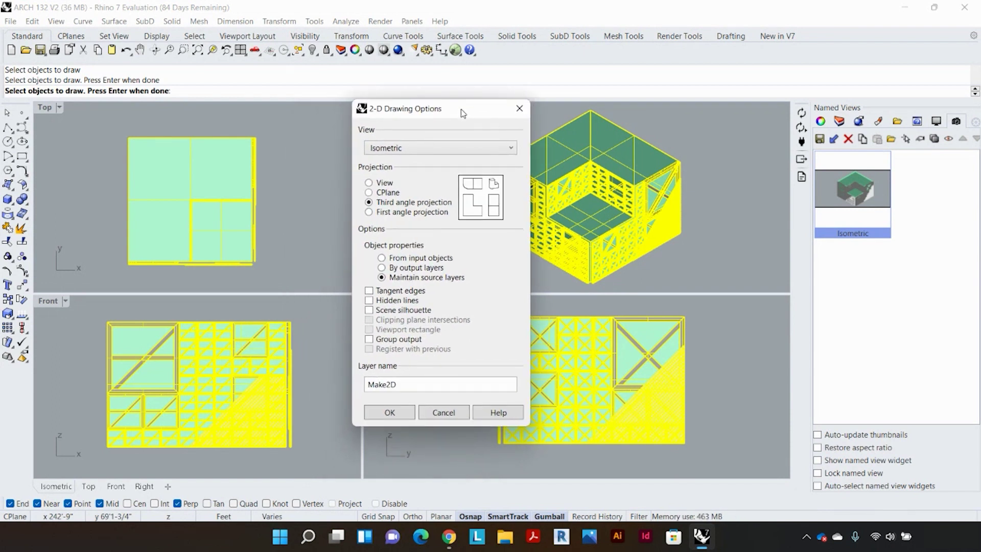
left_click(451, 154)
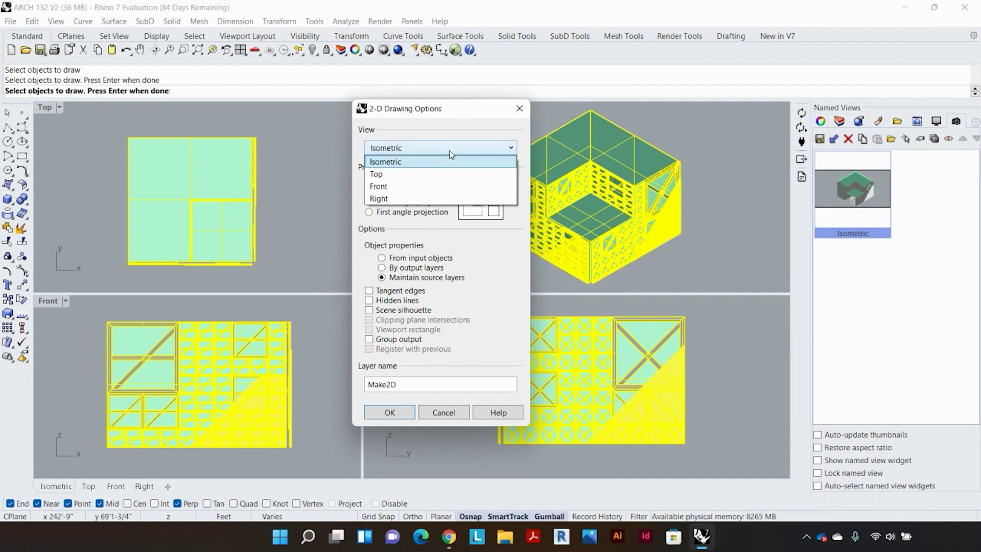
left_click(456, 175)
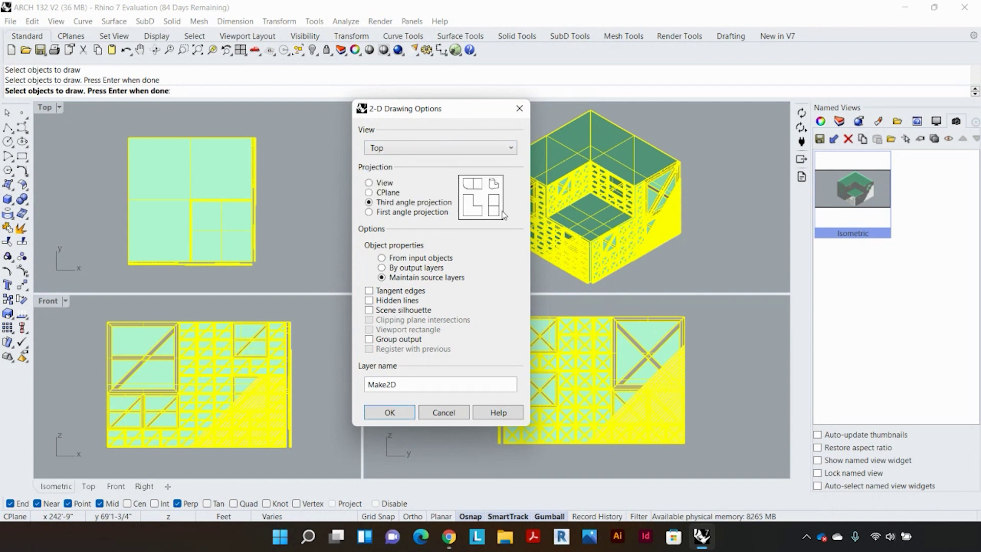
left_click(380, 184)
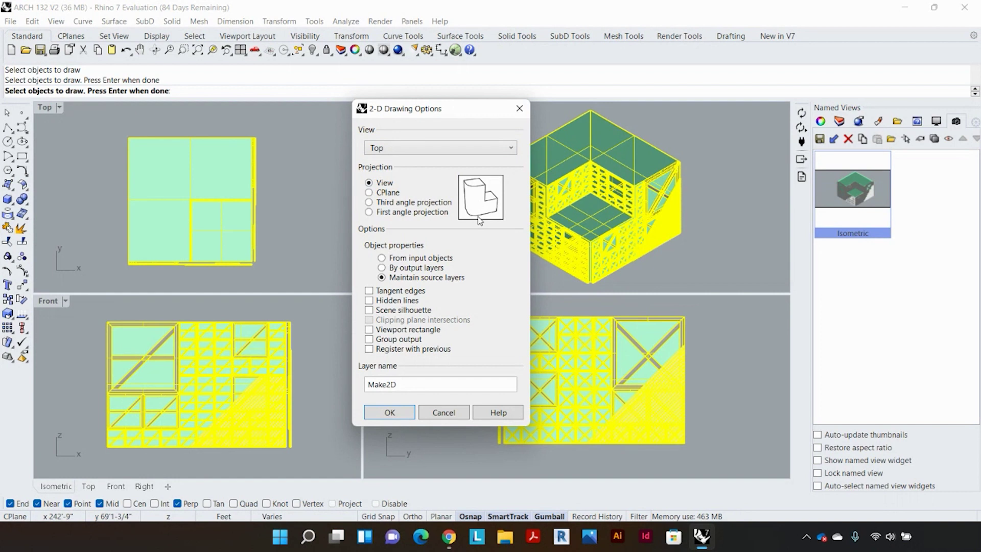
left_click(458, 149)
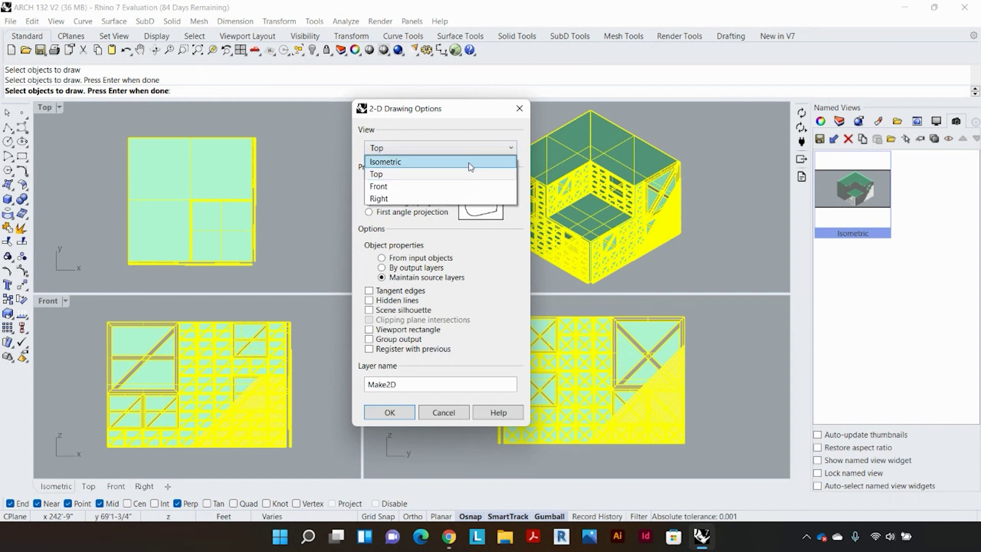
left_click(458, 128)
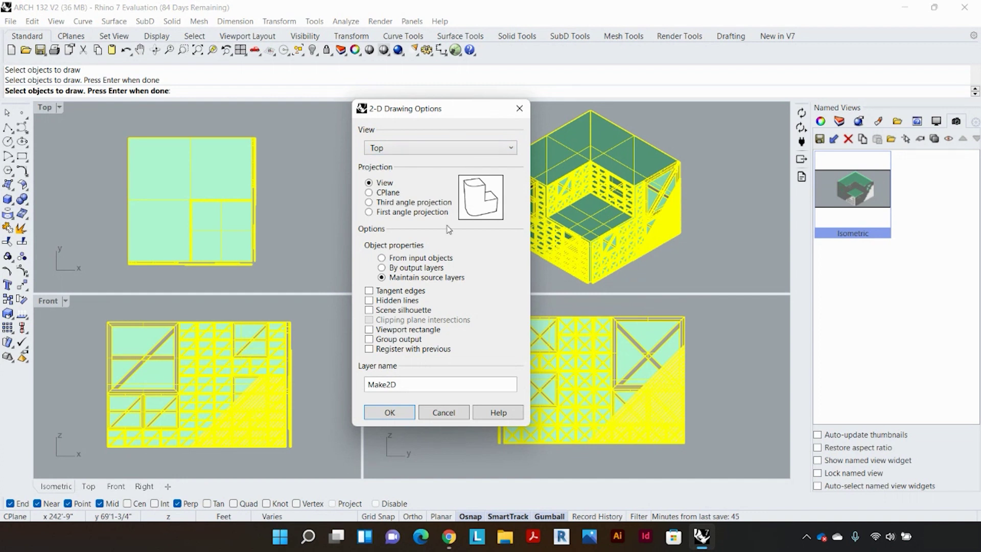
left_click(435, 204)
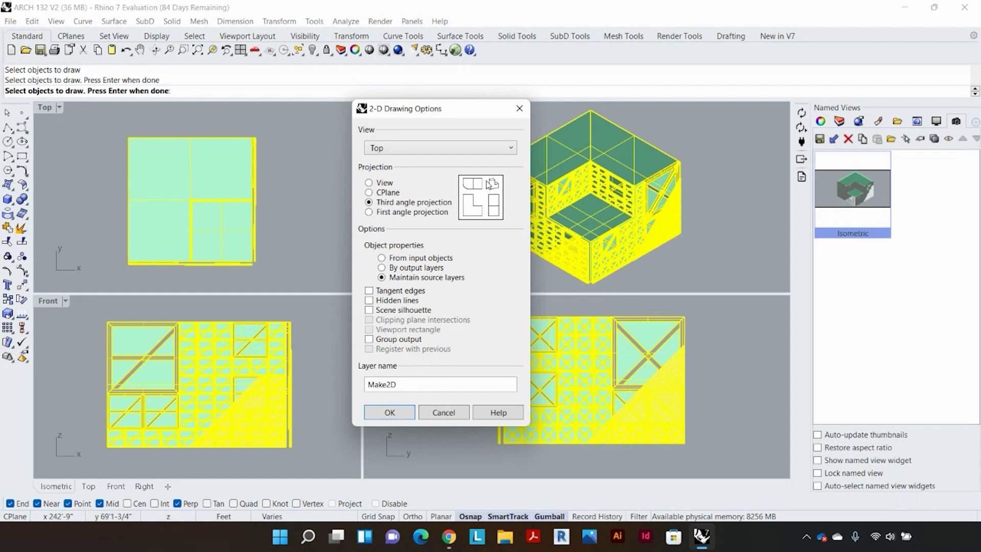
left_click(381, 189)
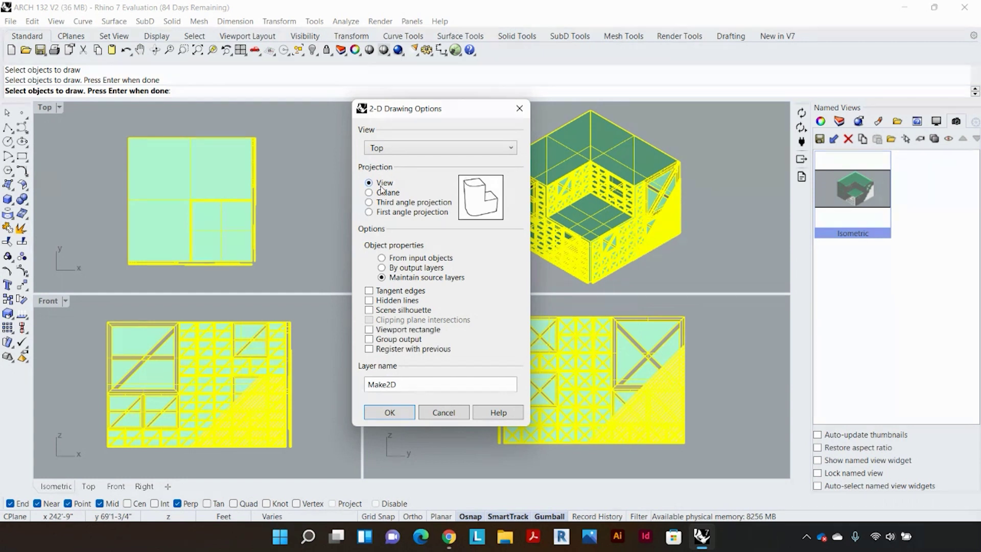
left_click(386, 150)
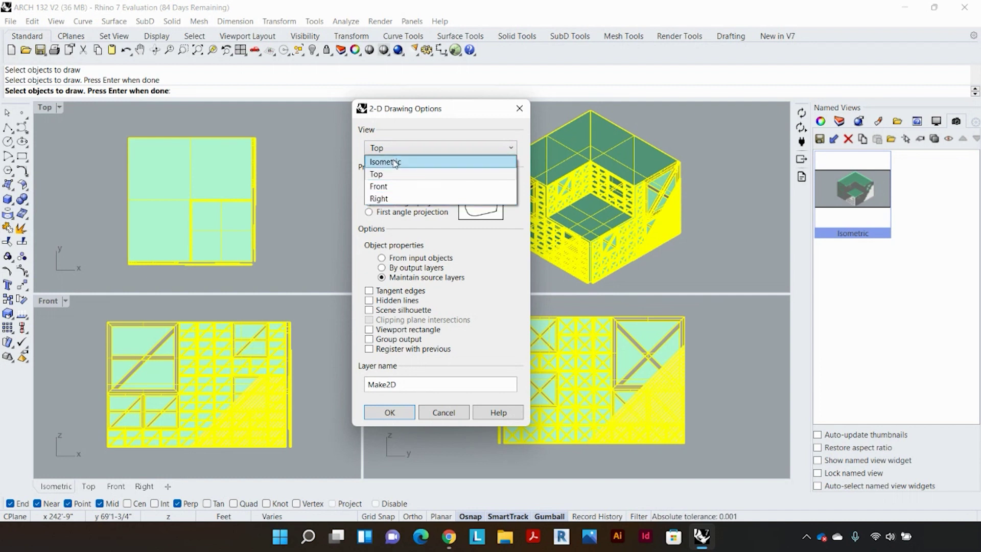
left_click(392, 142)
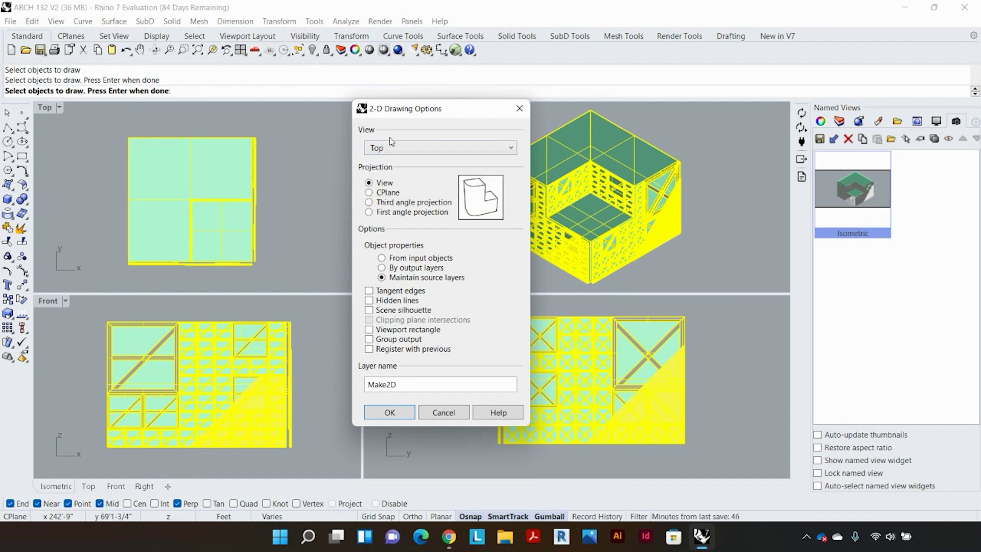
Step: Set the projection to Third angle projection, name the output layer Orthographic, and generate the 2D drawings
left_click(406, 204)
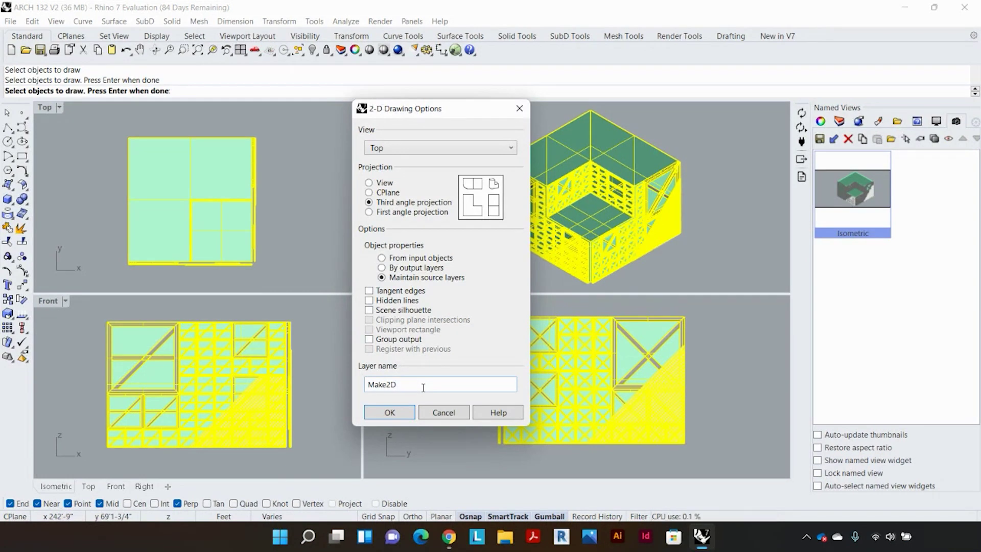
left_click_drag(423, 386, 356, 388)
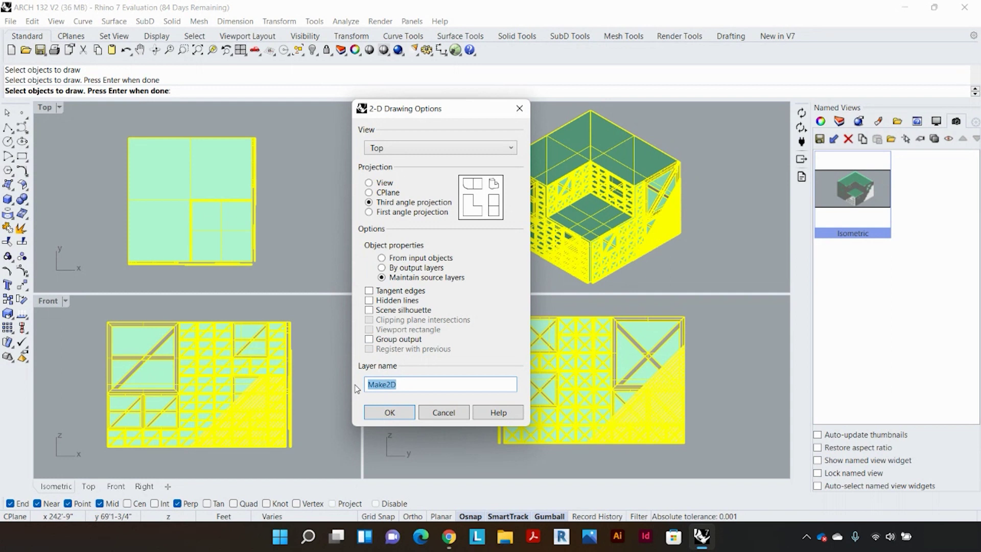
type("Ortho")
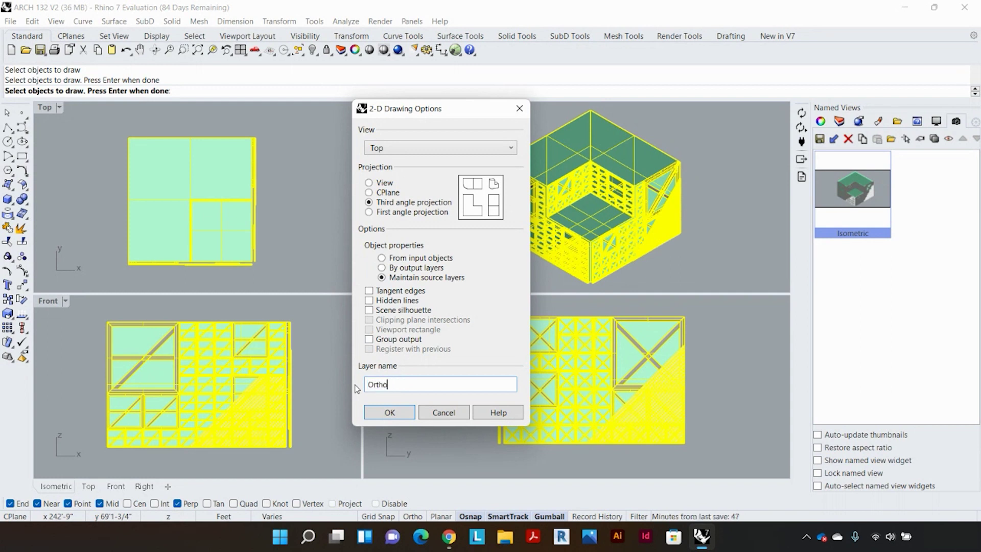
type("graphic")
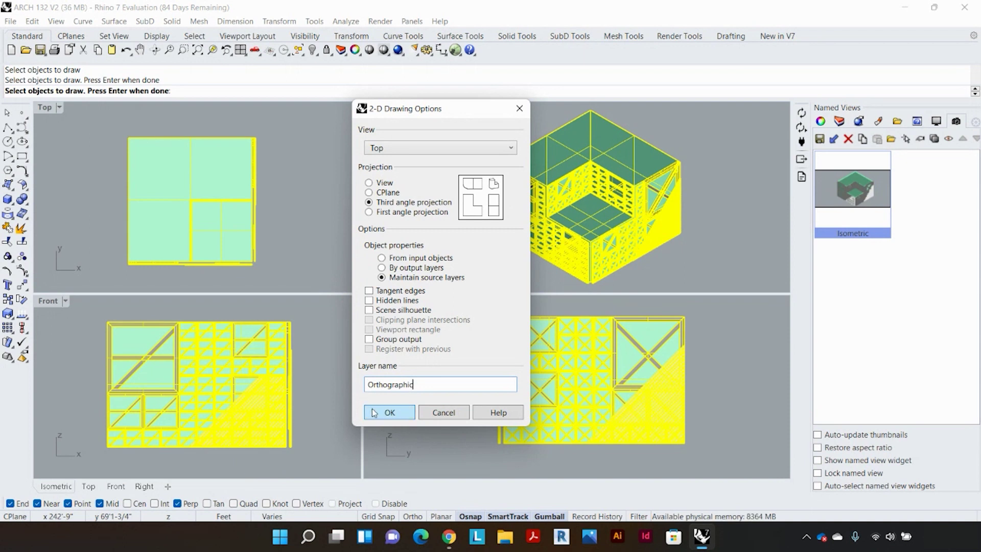
left_click(388, 413)
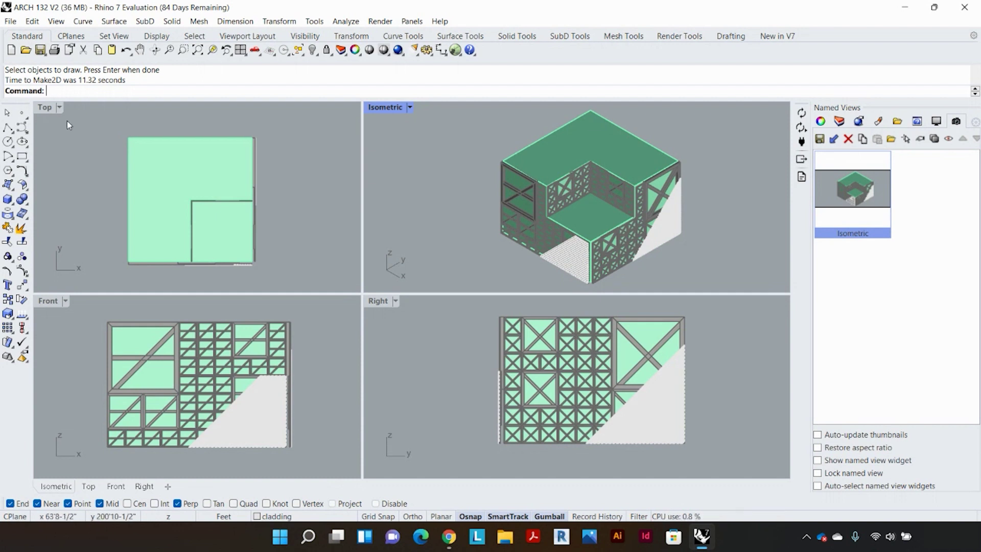
Step: In the maximized Top view, move the generated 2D drawings about 139 feet along positive X, clear of the grid, and deselect them
double_click(44, 108)
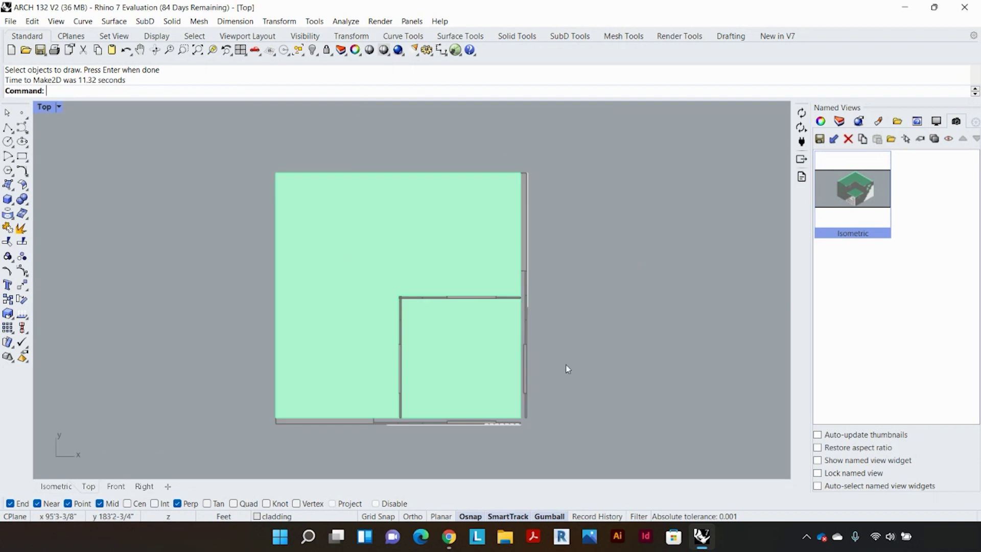
scroll(572, 362, "down", 8)
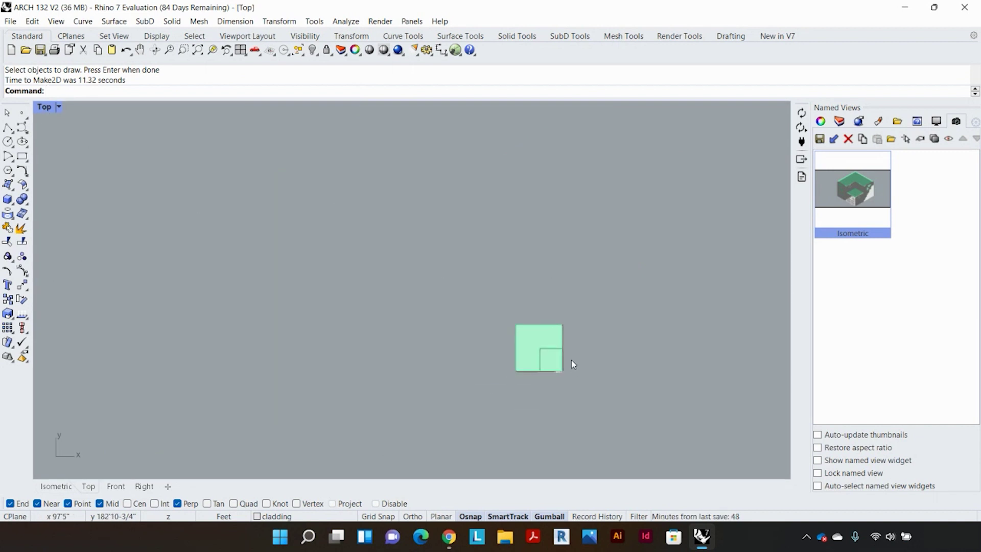
scroll(559, 437, "up", 3)
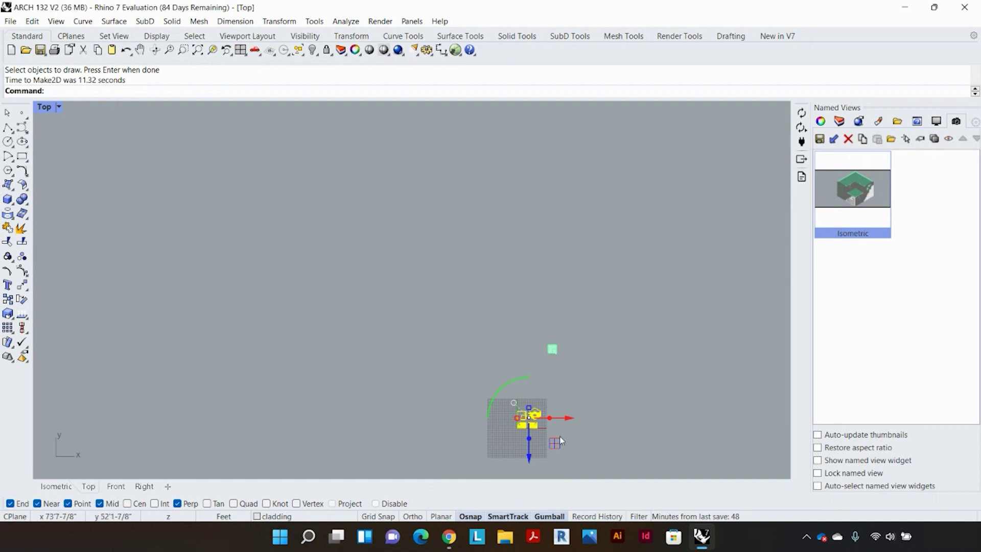
scroll(509, 414, "up", 7)
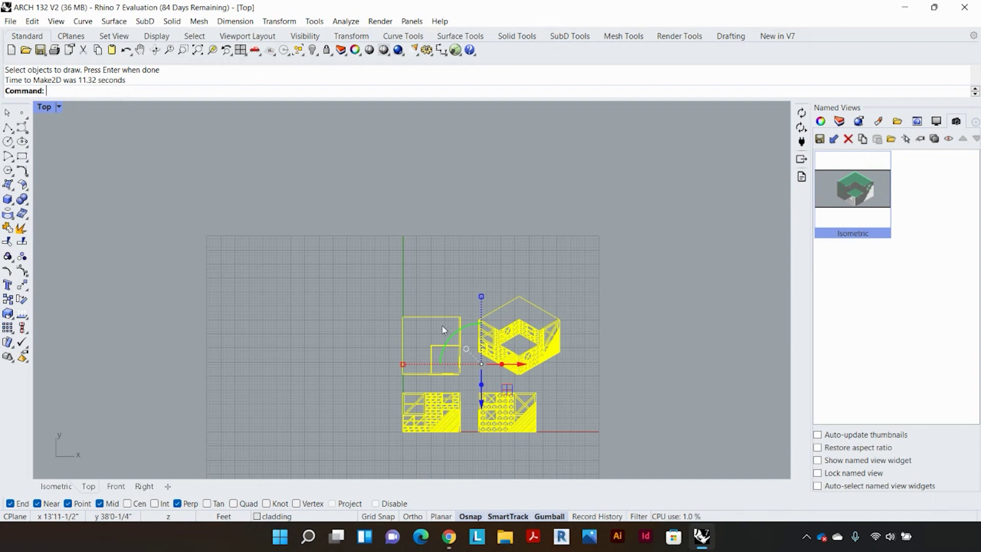
scroll(210, 210, "down", 3)
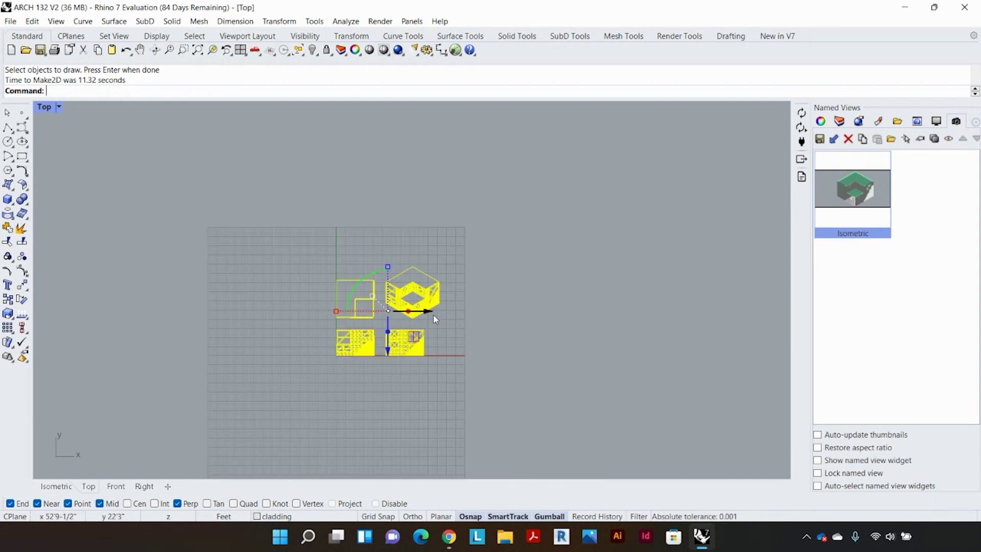
left_click_drag(434, 314, 686, 322)
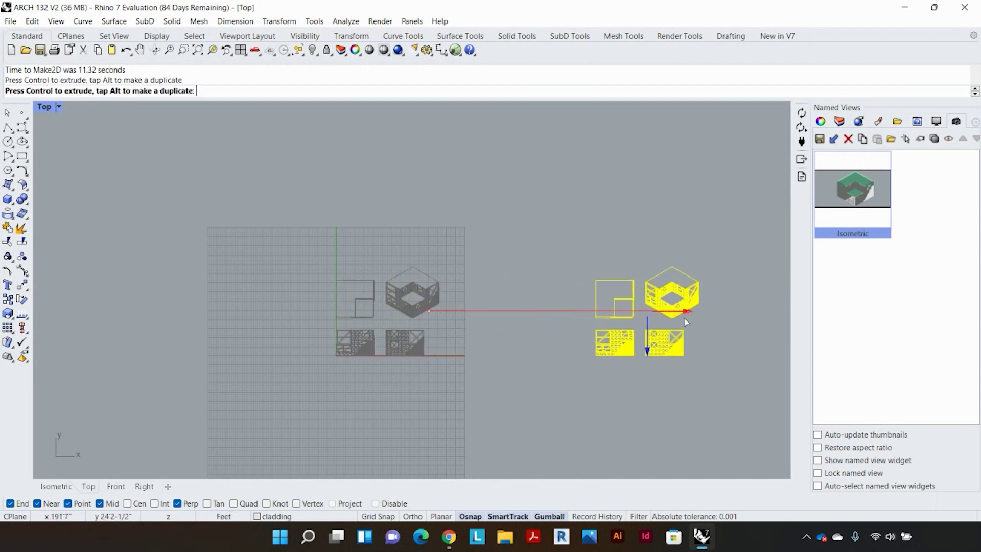
left_click(587, 247)
scroll(414, 308, "up", 3)
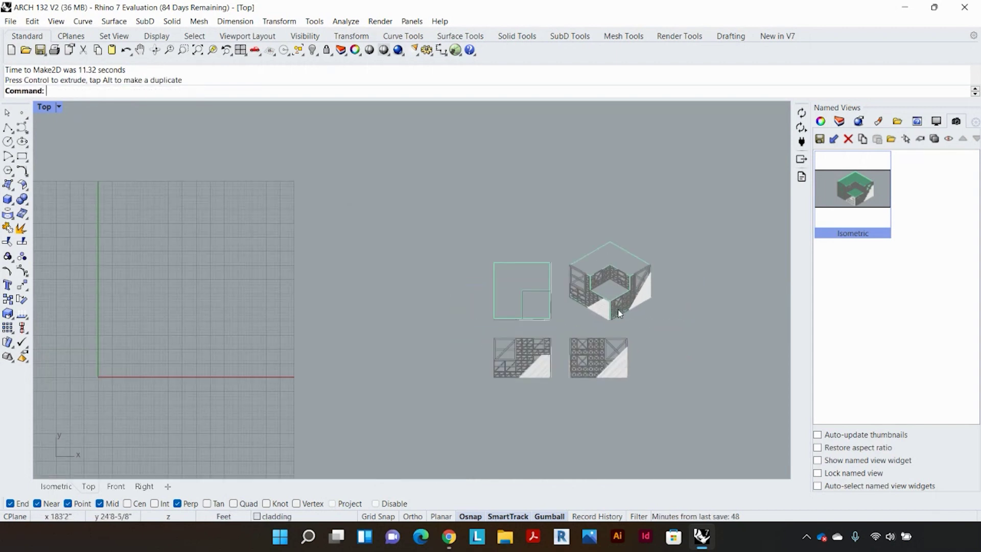
scroll(662, 325, "up", 5)
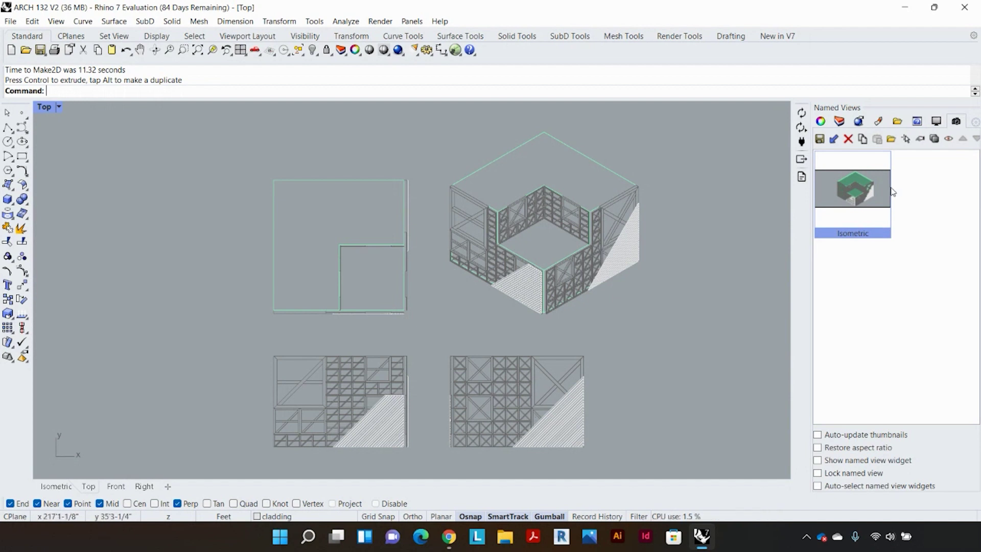
Step: Review the layers, collapsing Make2D, checking the Orthographic layer's visibility off and on, and examining its sublayers
left_click(912, 212)
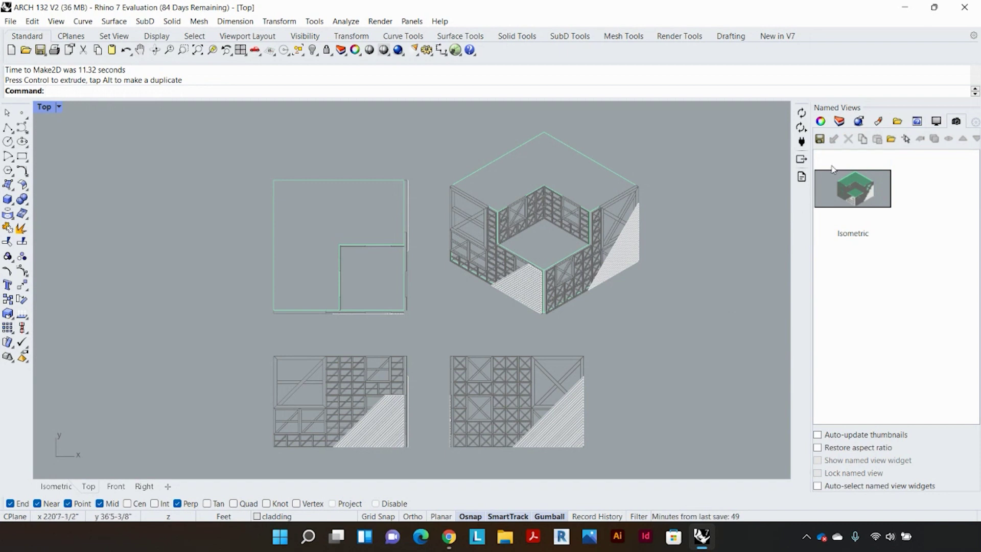
left_click(840, 121)
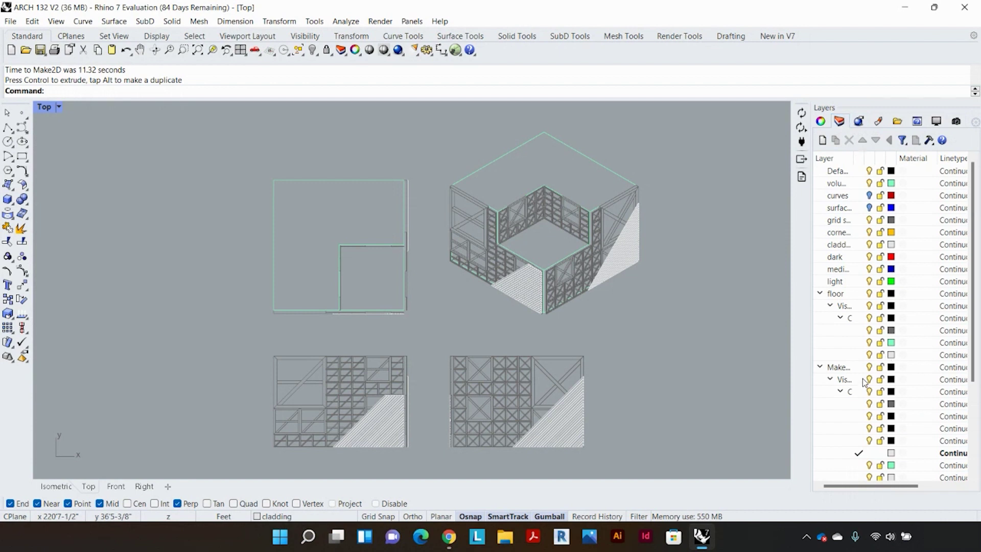
left_click(819, 367)
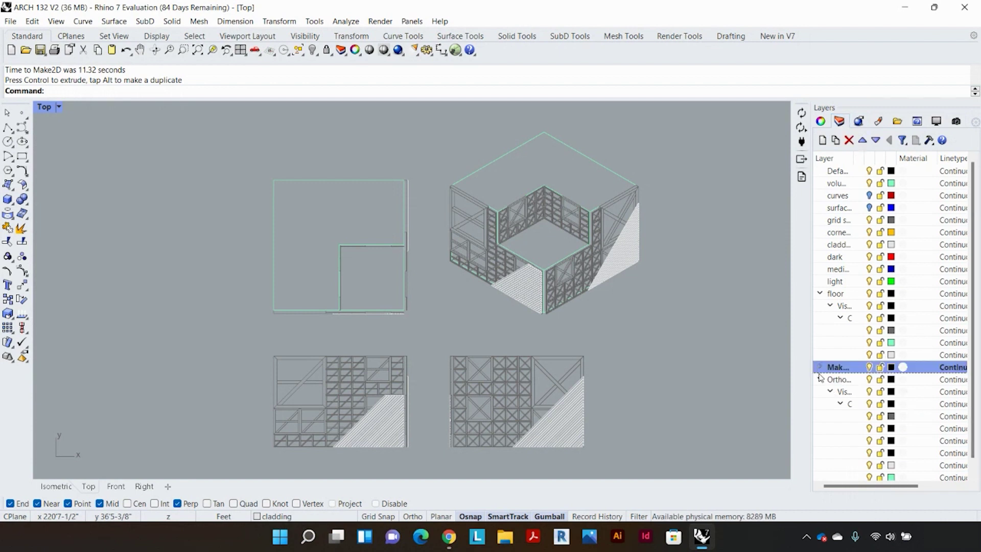
left_click(820, 379)
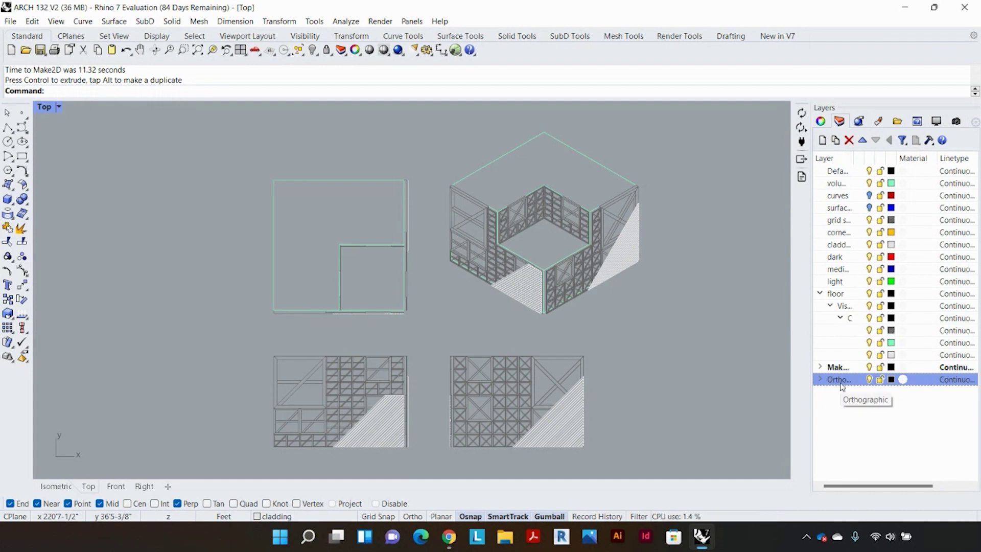
left_click(869, 379)
left_click(869, 379)
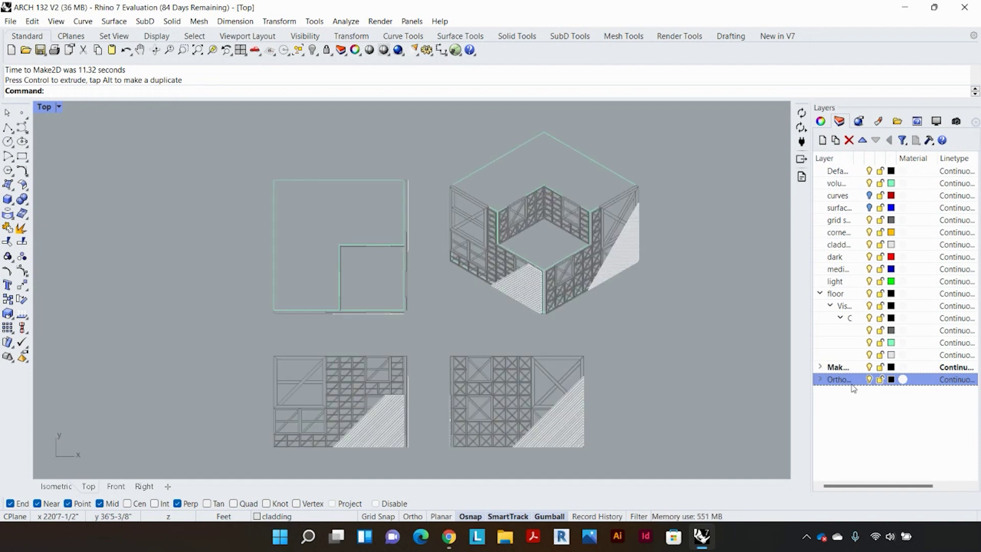
left_click(820, 379)
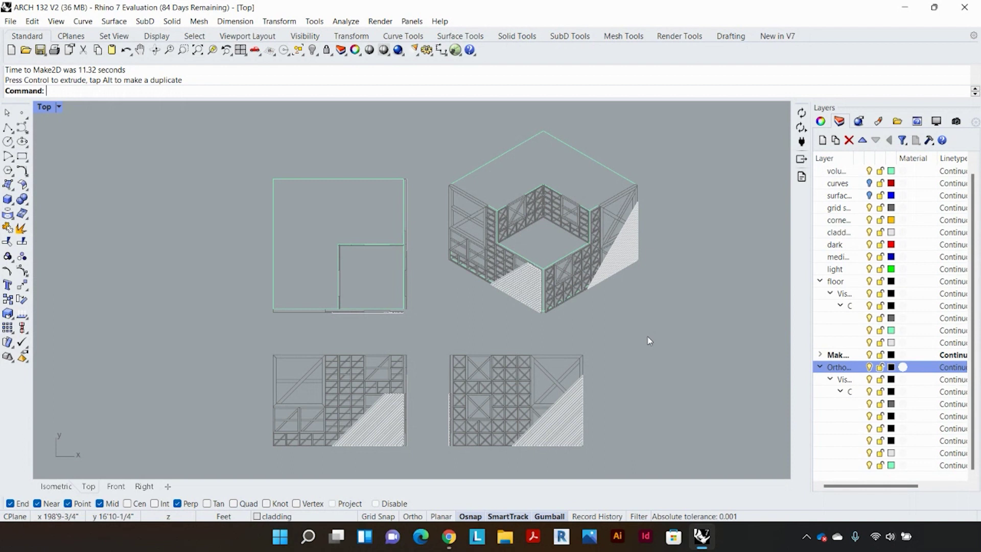
Step: Inspect the isometric drawing's linework by selecting its two upper roof edges individually and window-selecting the whole drawing
left_click(576, 150)
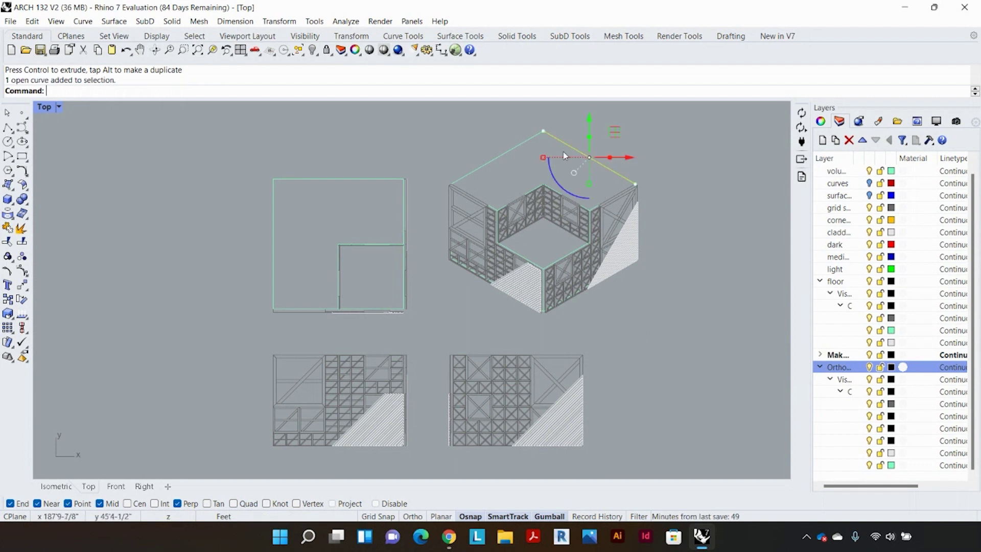
left_click(515, 150)
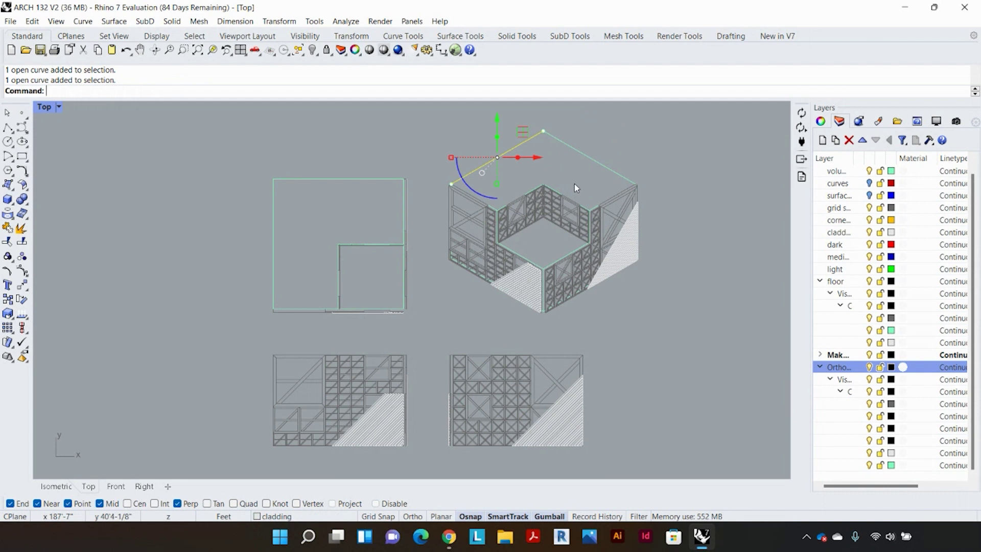
key("Escape")
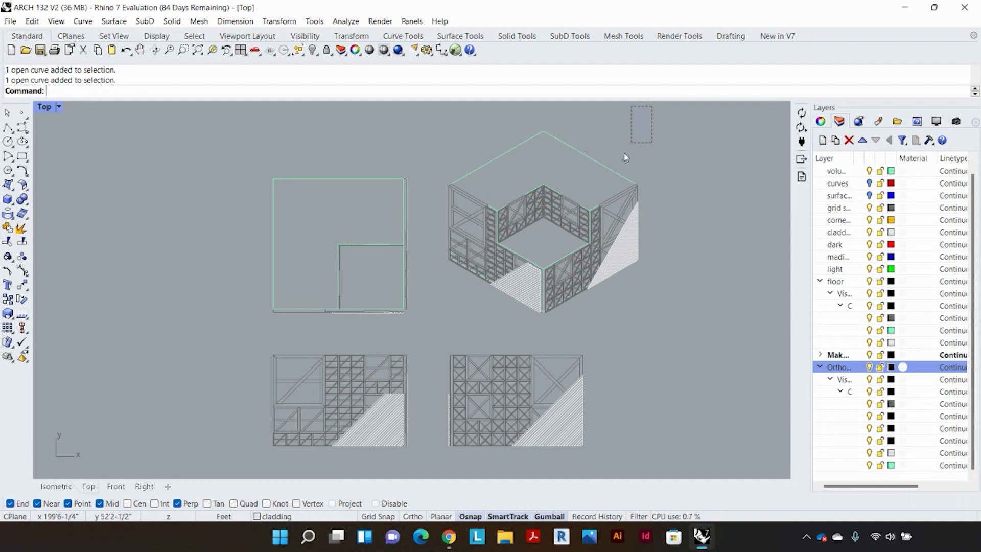
left_click_drag(624, 152, 438, 325)
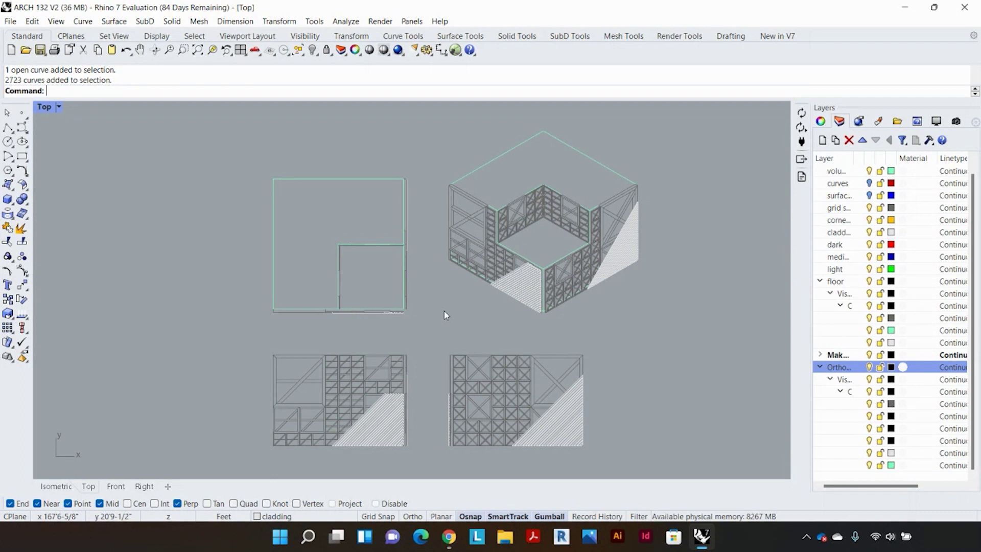
Step: Delete the short line segment just past the wall step along the lower edge of the plan drawing
scroll(290, 261, "up", 3)
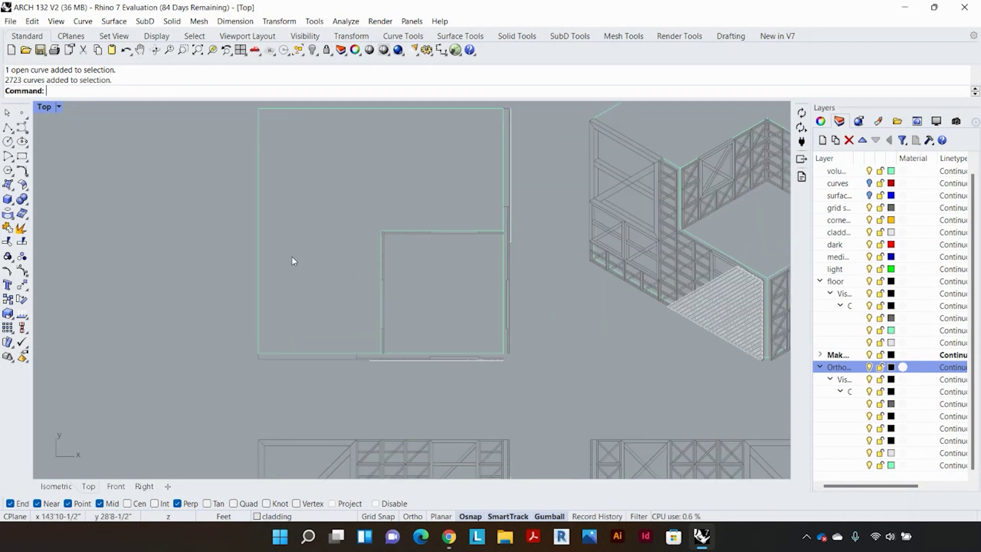
scroll(360, 158, "up", 2)
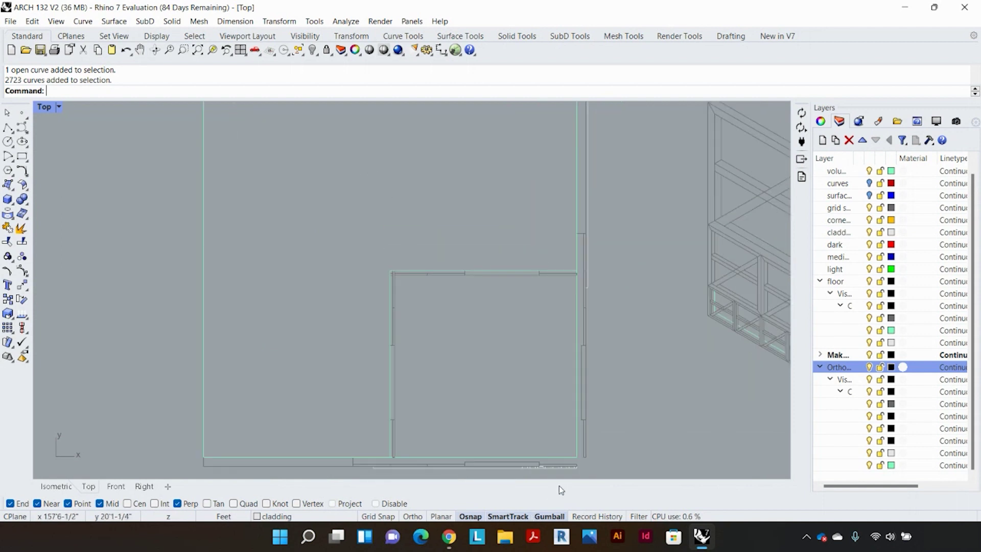
scroll(542, 474, "up", 5)
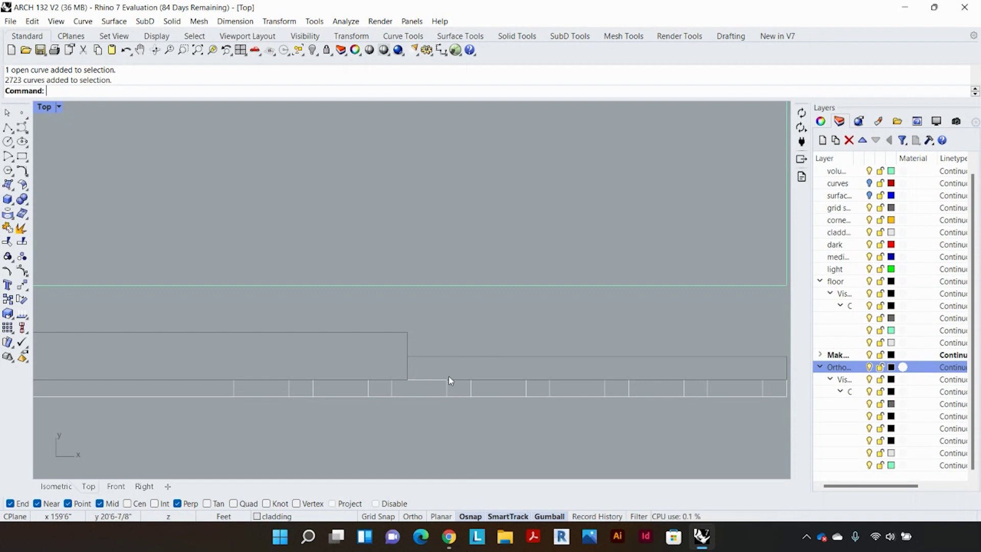
left_click(437, 380)
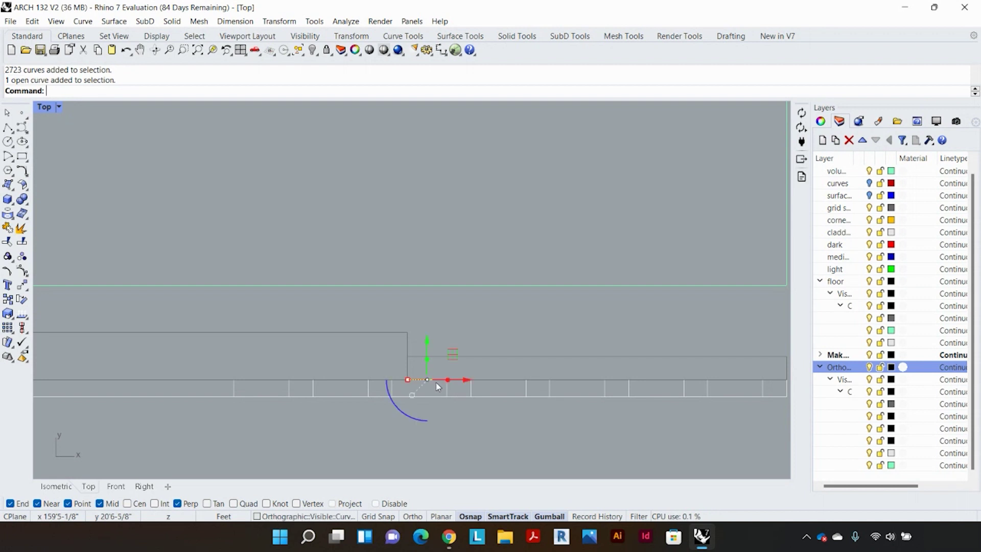
key("Delete")
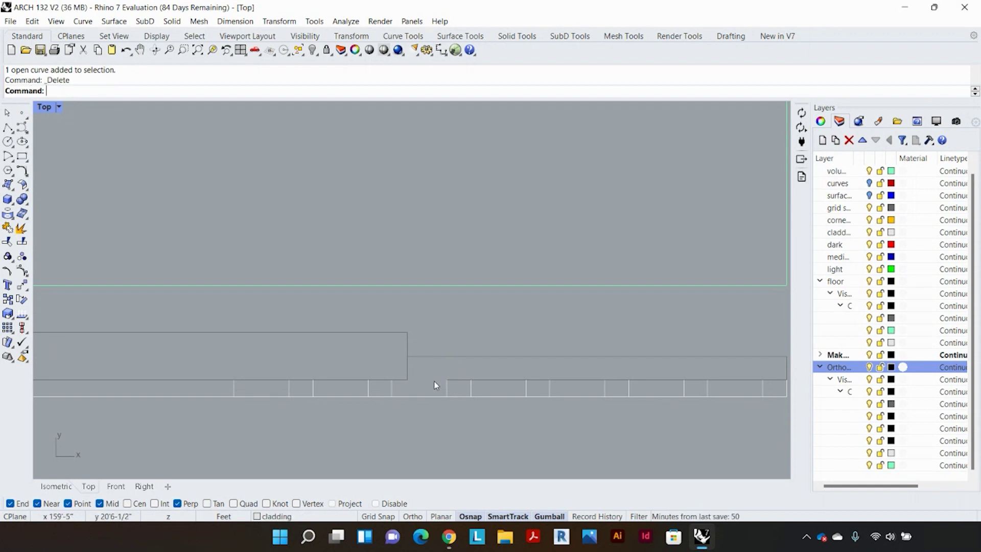
Step: Extend the thinner wall's lower edge line across the gap in the plan drawing, using the thicker wall's lower edge as the boundary
type("Extend")
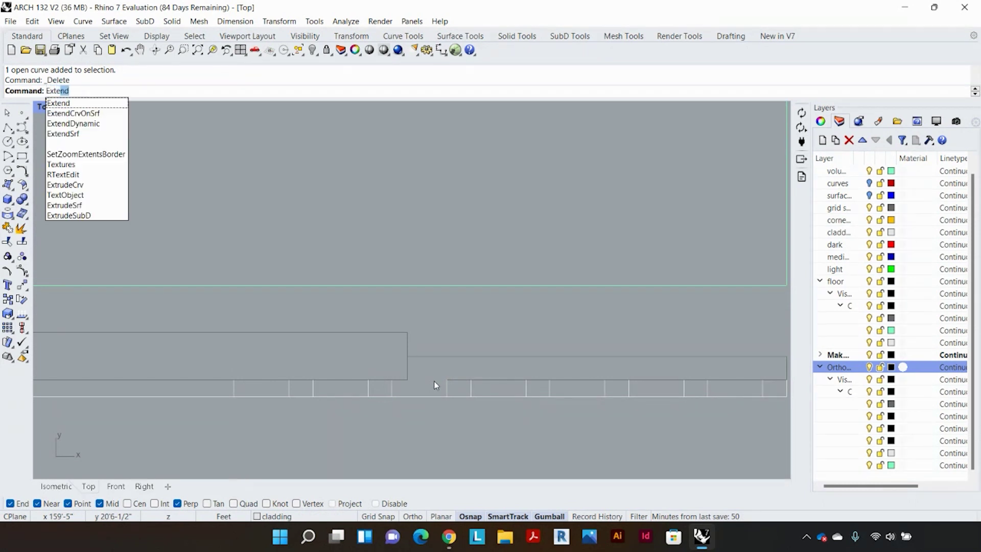
key("Return")
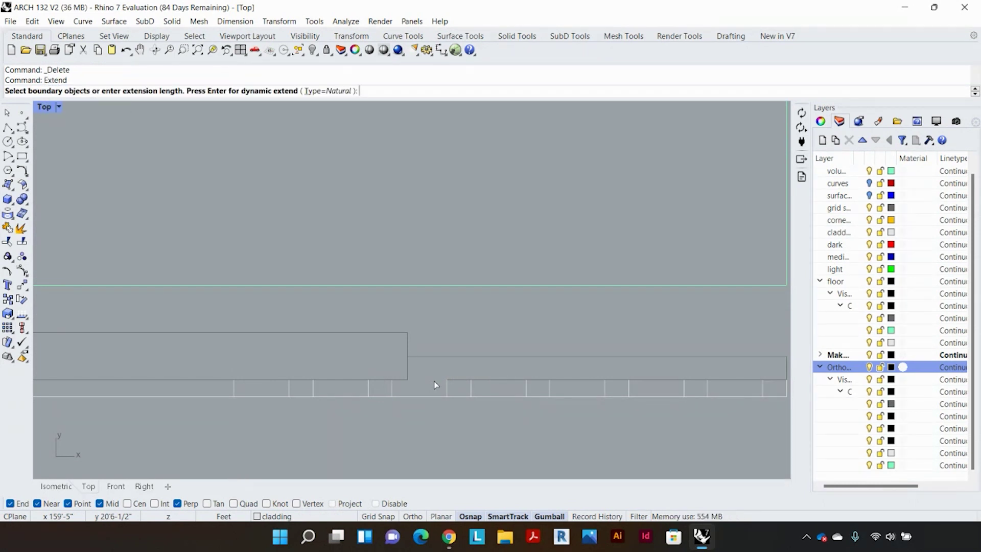
left_click(398, 381)
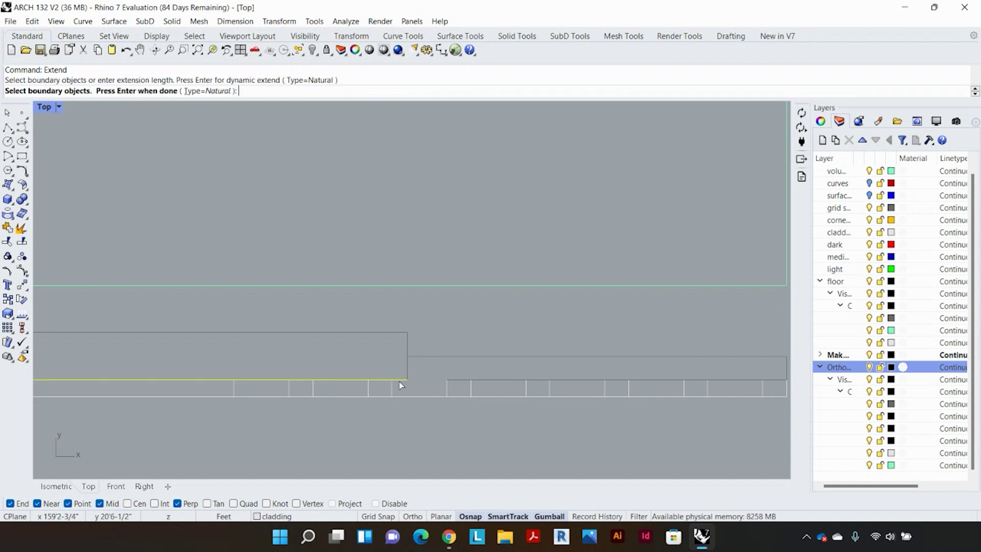
key("Return")
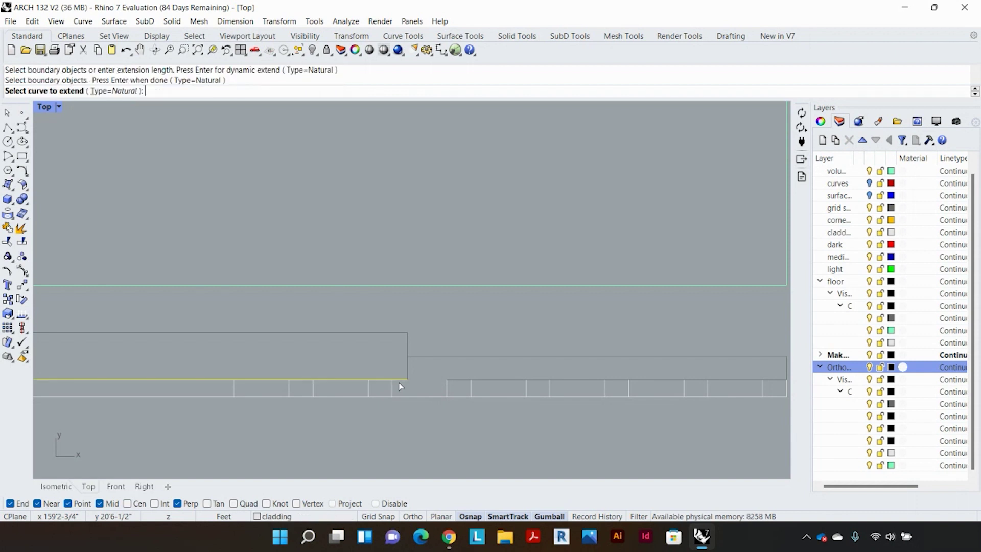
left_click(453, 380)
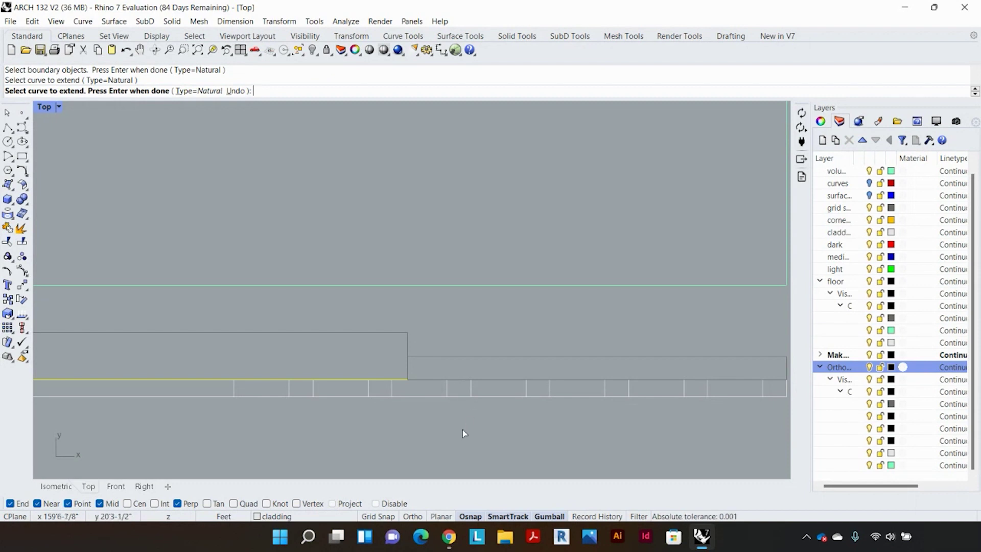
key("Return")
Step: Examine the full set of generated 2D drawings, inspecting the isometric drawing's linework up close and then the overall layout
scroll(462, 429, "down", 2)
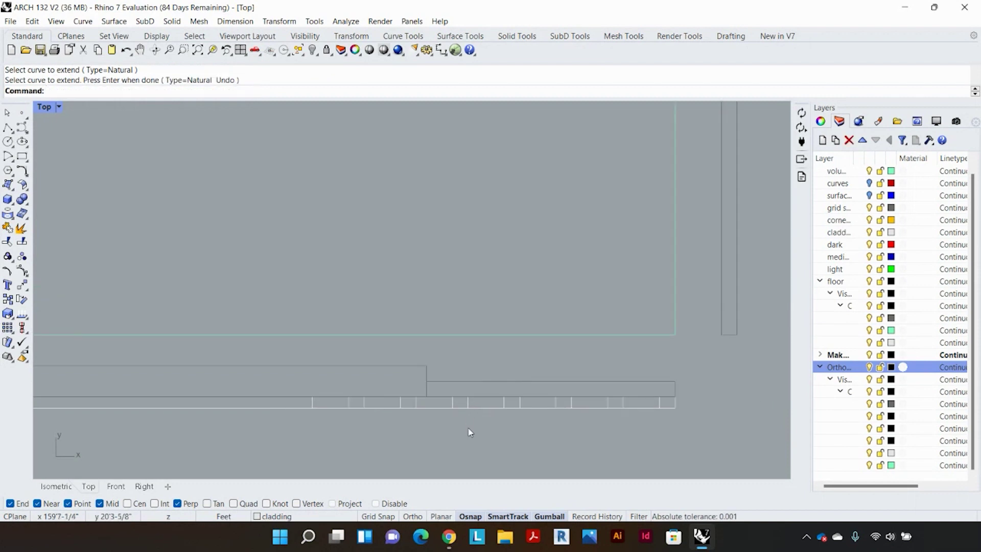
scroll(586, 397, "down", 5)
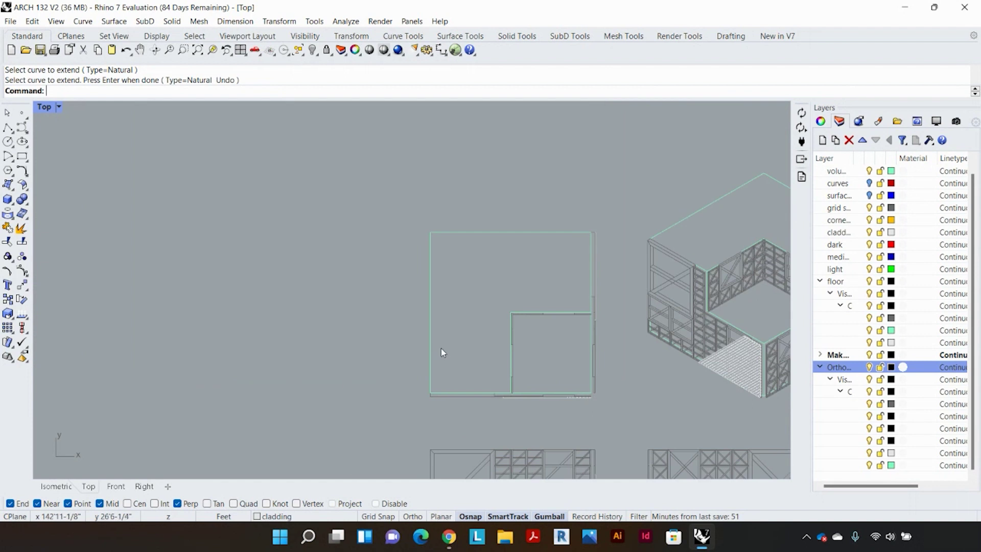
right_click_drag(359, 409, 178, 337)
scroll(176, 334, "down", 2)
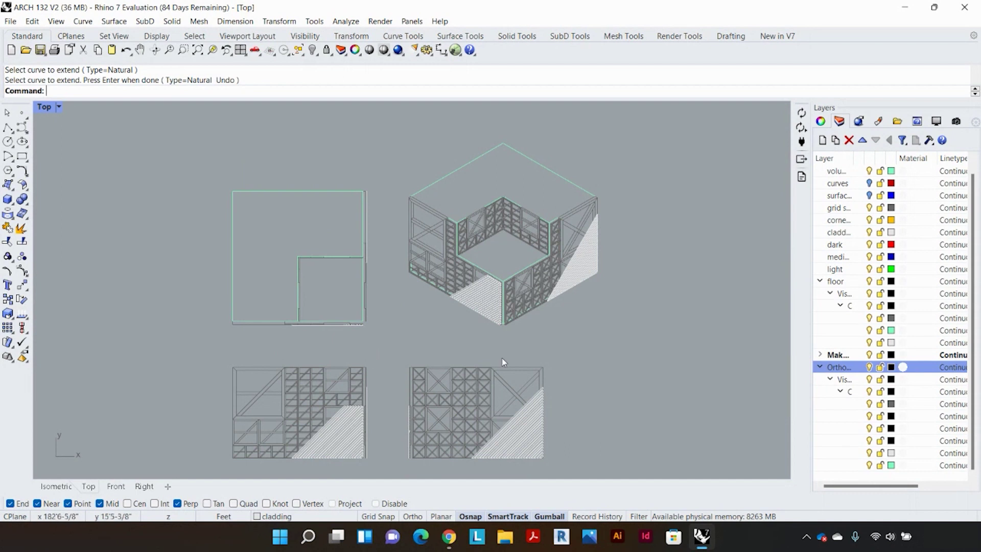
right_click_drag(602, 348, 602, 356)
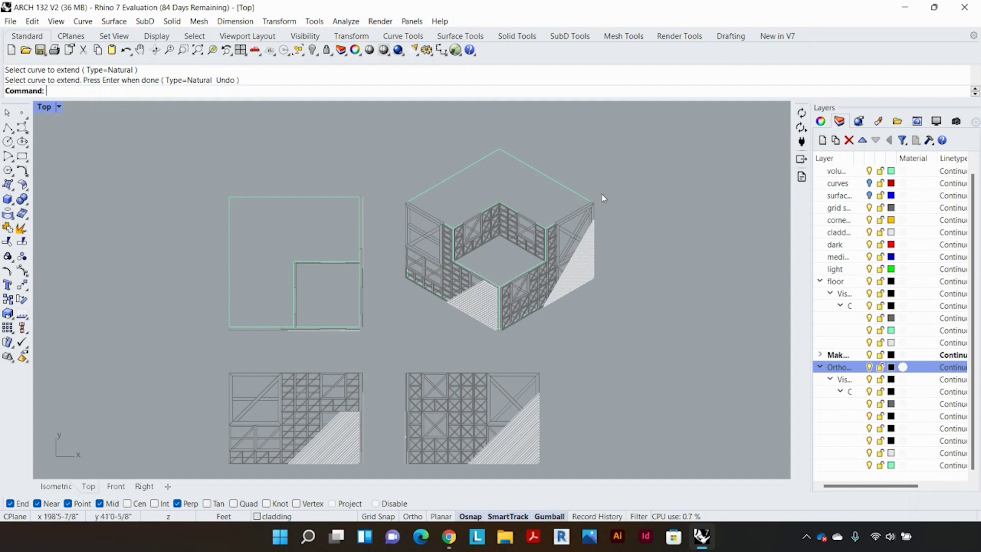
scroll(602, 198, "up", 5)
scroll(602, 197, "down", 2)
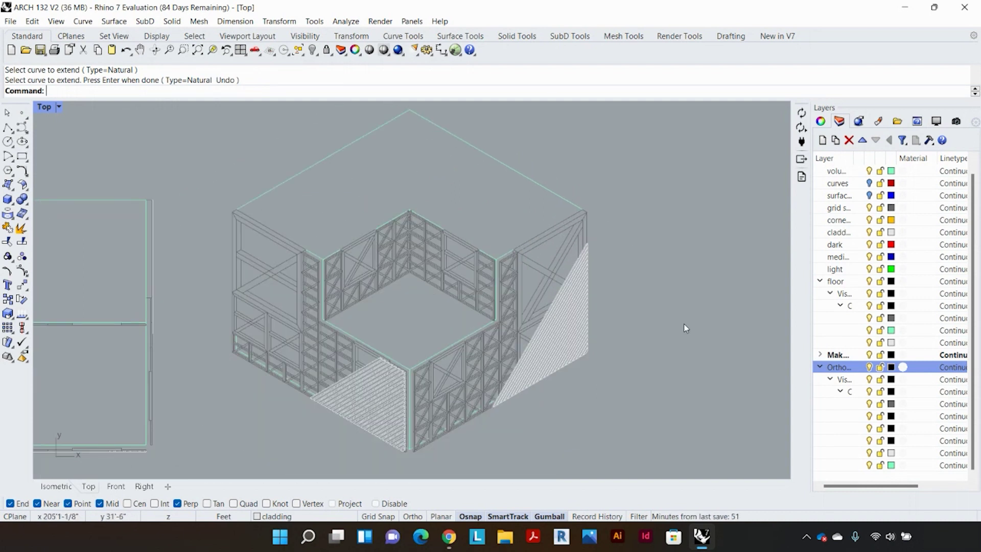
scroll(422, 459, "up", 3)
scroll(422, 459, "down", 3)
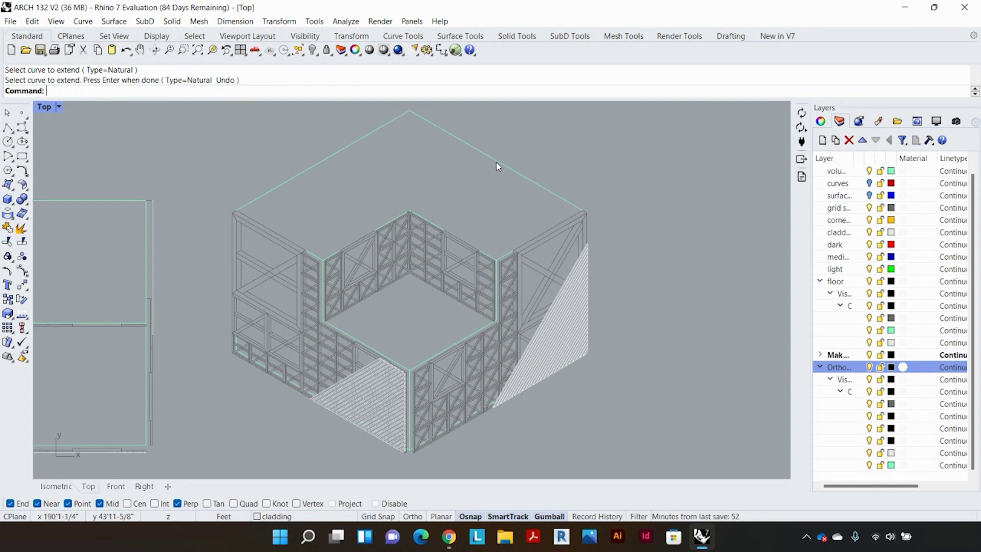
scroll(556, 165, "down", 2)
scroll(556, 165, "down", 2)
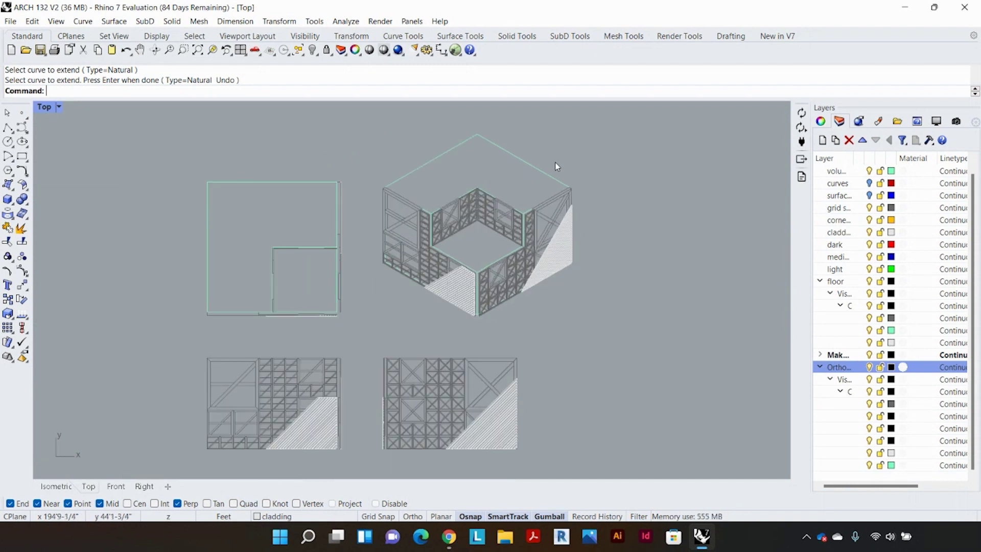
right_click_drag(665, 296, 690, 301)
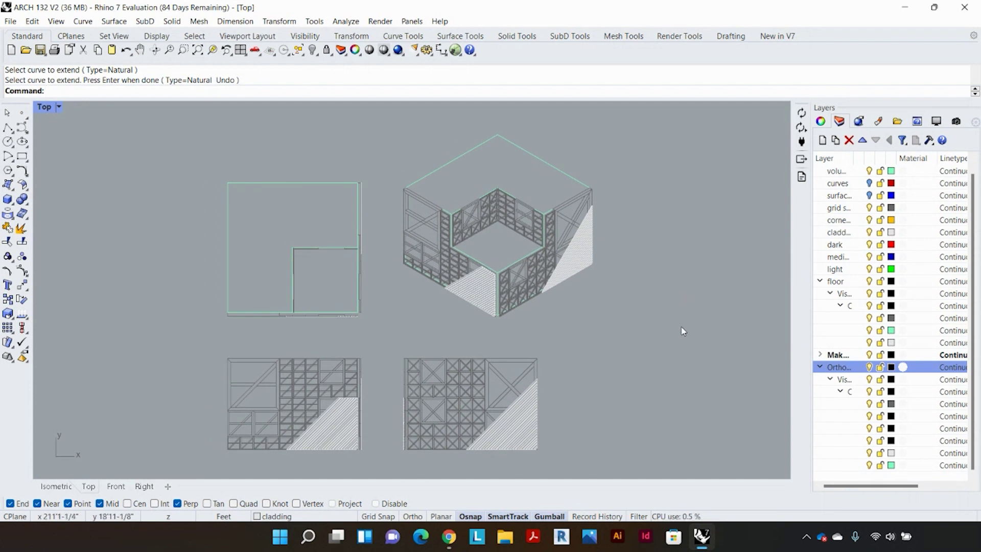